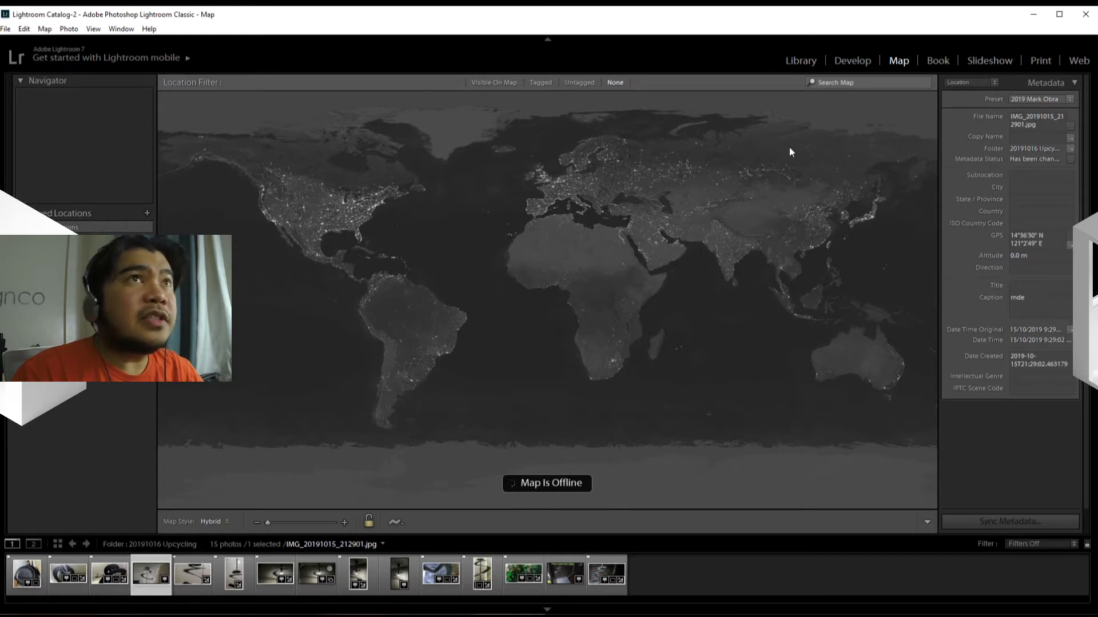
Step: Open the photo in the Develop module and expand all collapsed adjustment sections, from Camera Calibration up to Basic
left_click(855, 65)
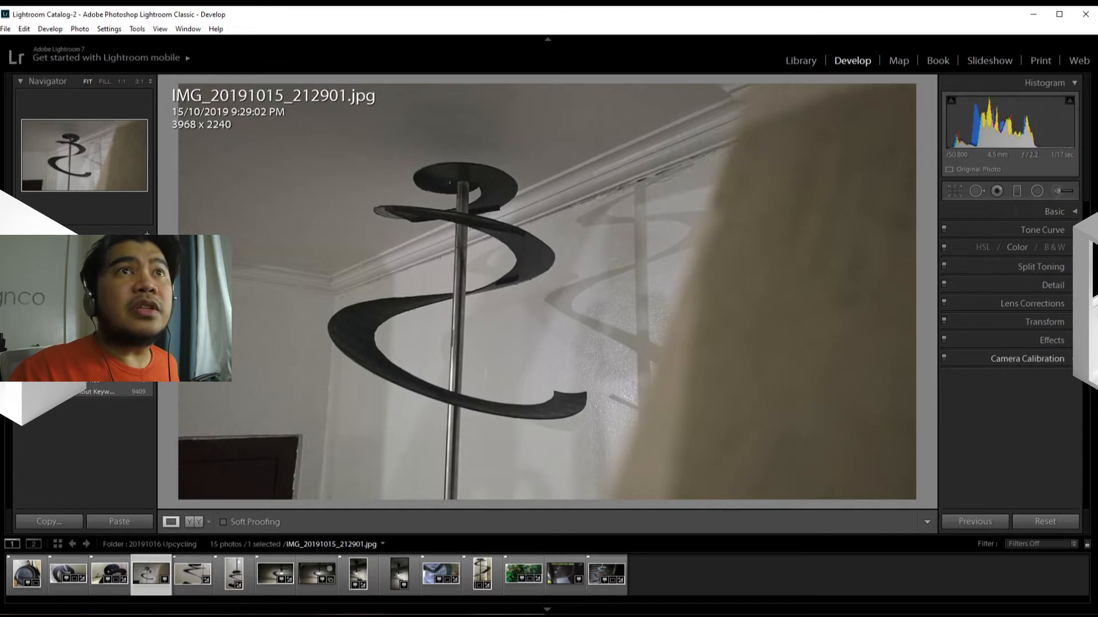
left_click(1027, 359)
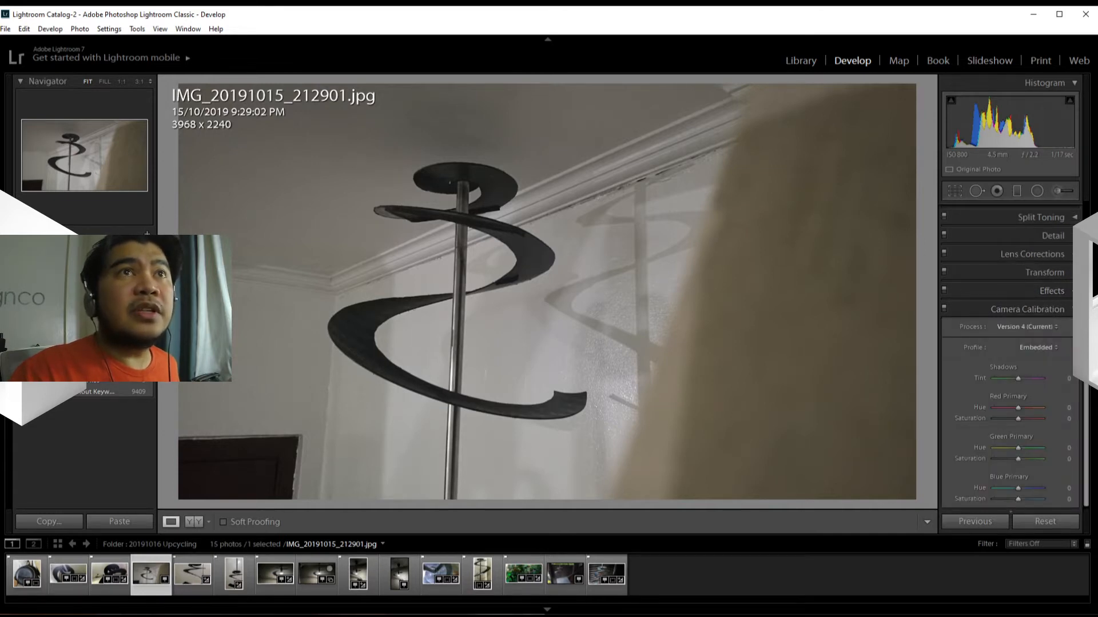
left_click(1049, 291)
left_click(1044, 272)
left_click(1043, 254)
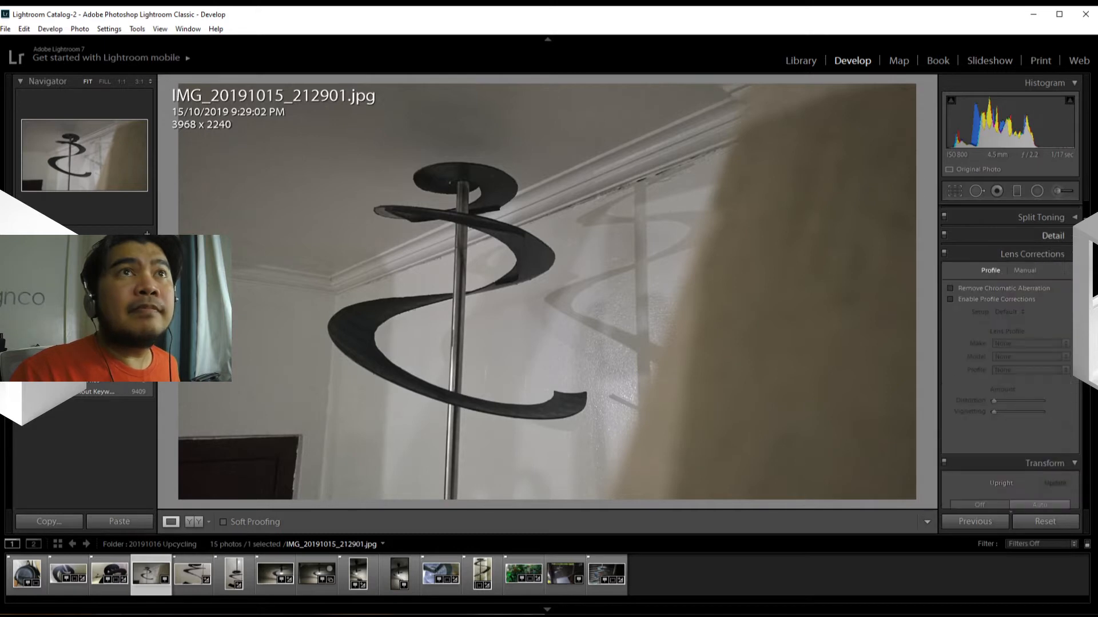
left_click(1050, 235)
left_click(1040, 217)
scroll(1057, 312, "up", 1)
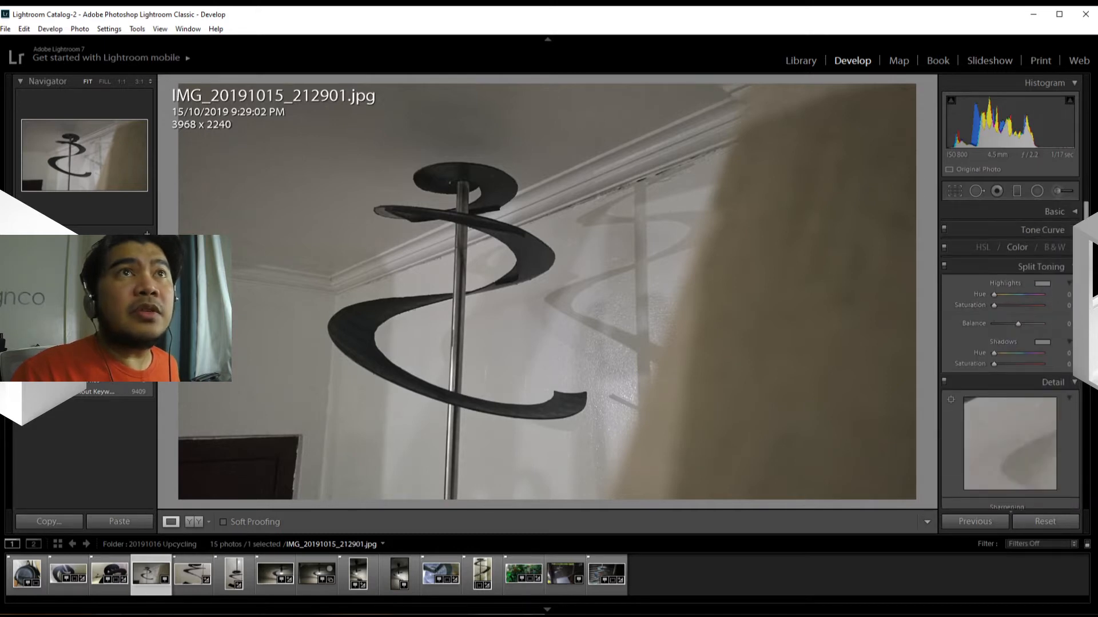
left_click(1076, 248)
left_click(1075, 231)
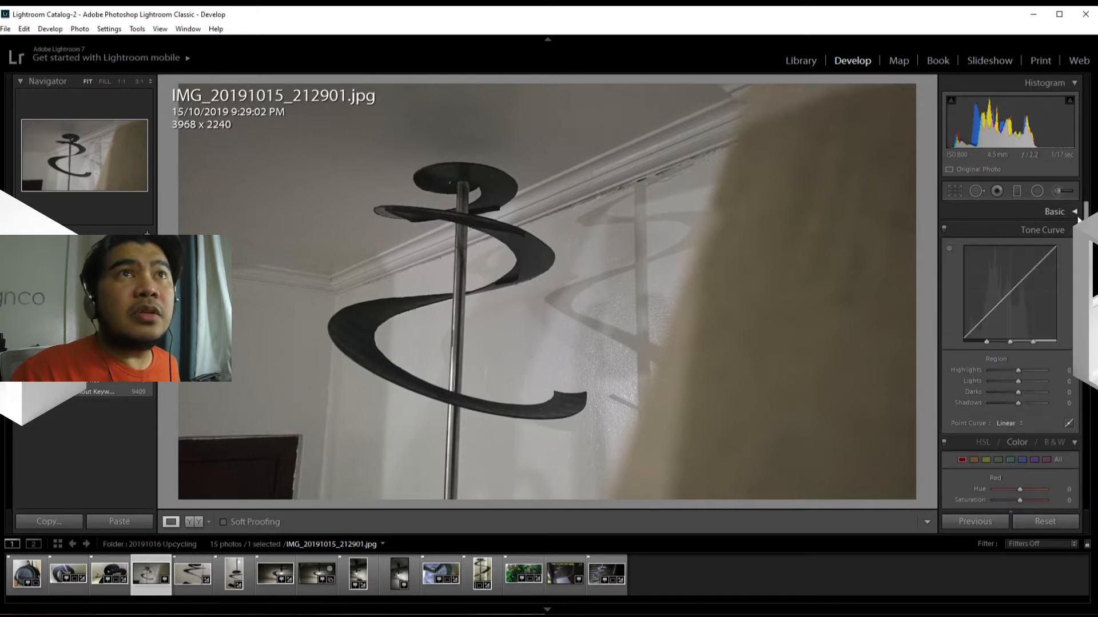
left_click(1076, 213)
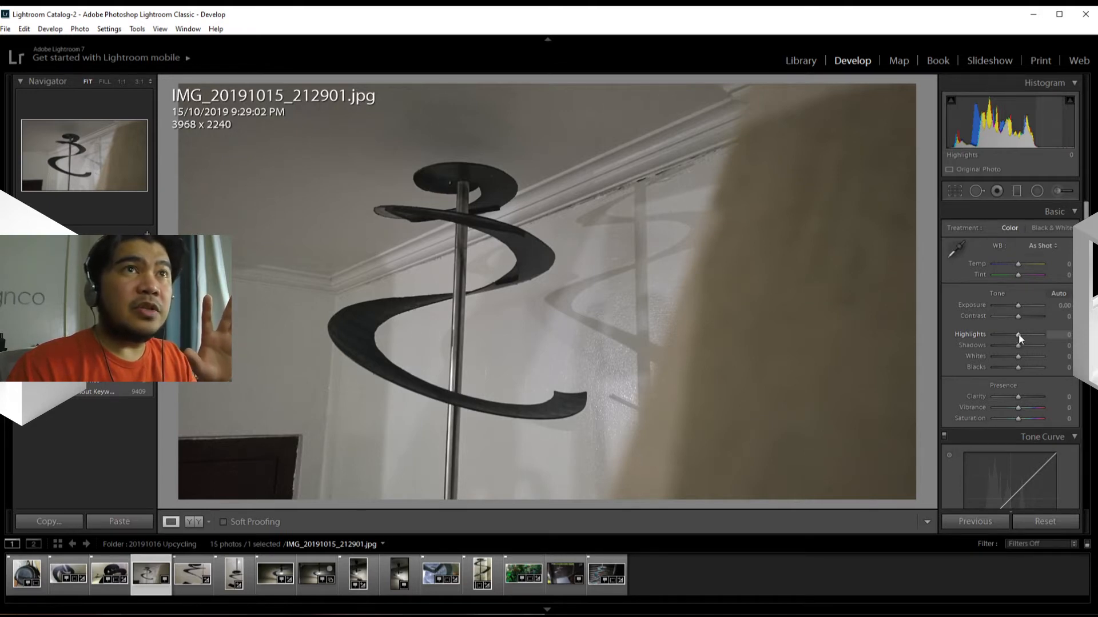
Step: Lower the photo's Highlights to -100, resetting the value once to compare the effect
left_click_drag(1018, 335, 977, 338)
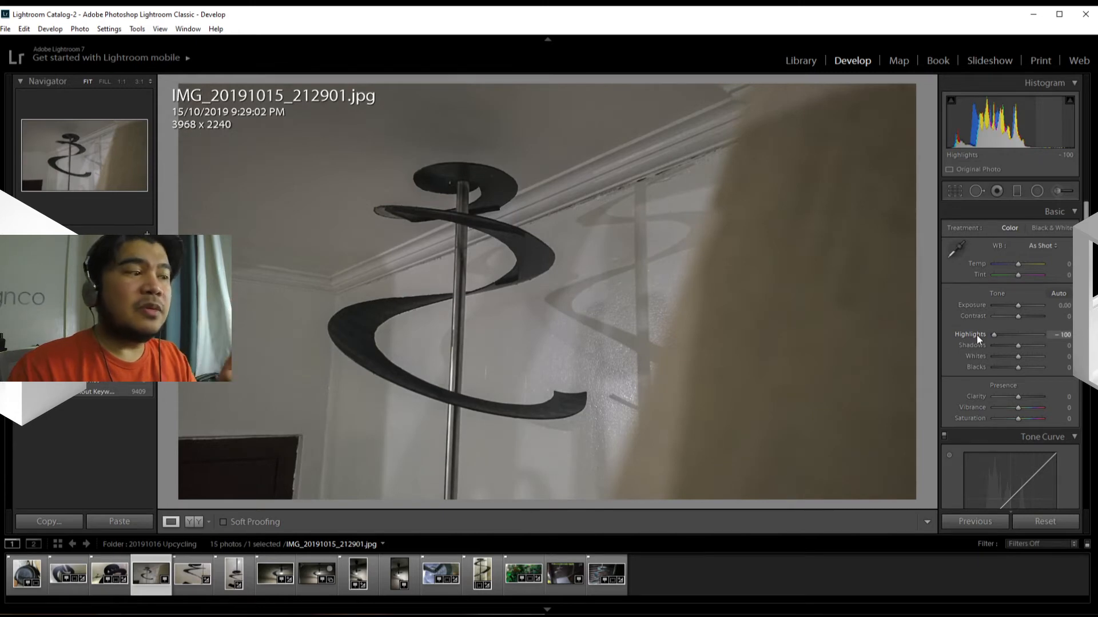
double_click(977, 335)
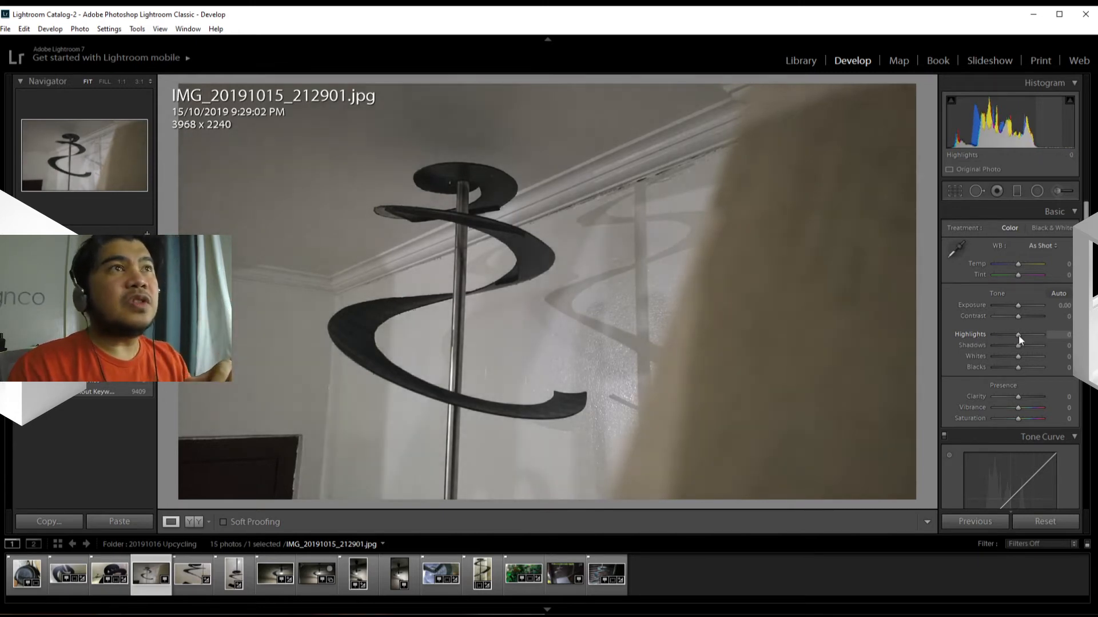
left_click_drag(1017, 335, 968, 333)
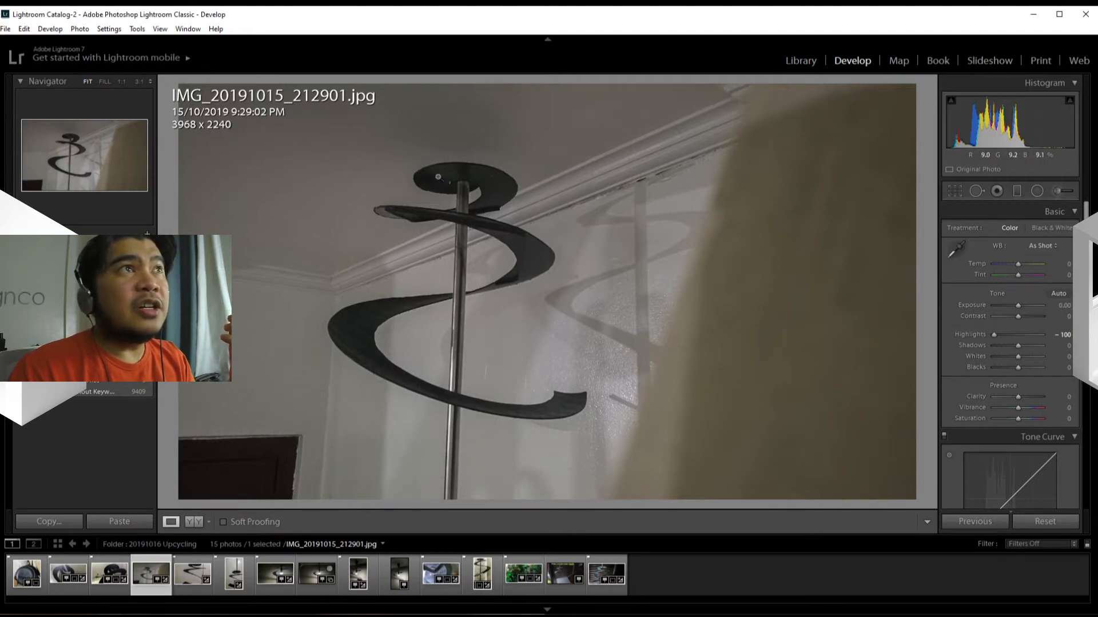
Step: Raise the Shadows to +100 while inspecting the dark spiral at 1:1, and return to the full photo view
left_click(438, 177)
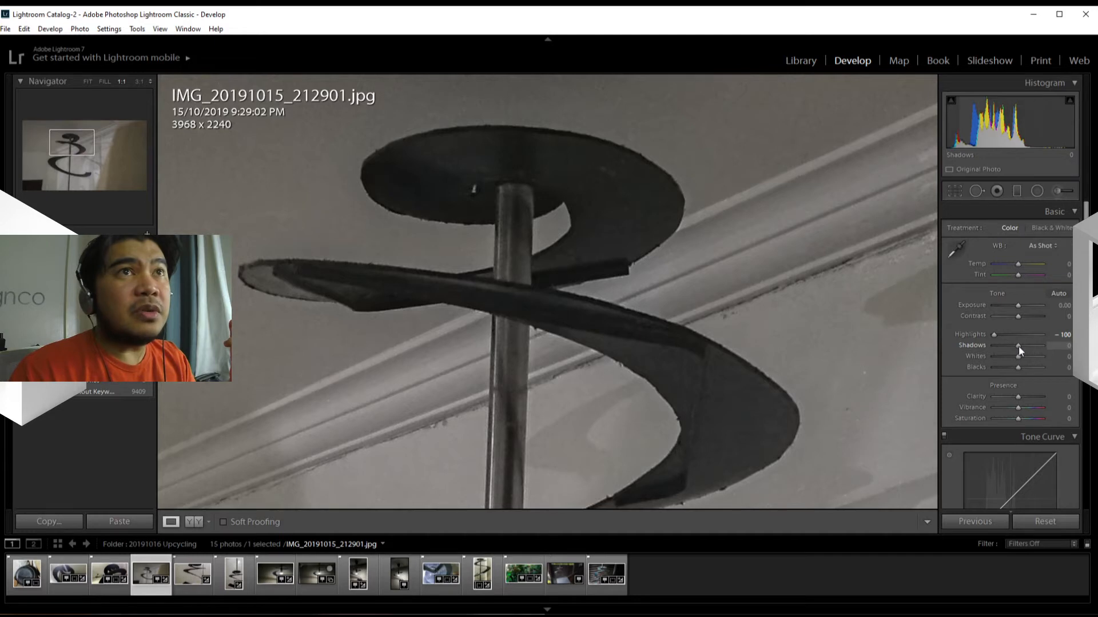
left_click_drag(1018, 346, 1055, 345)
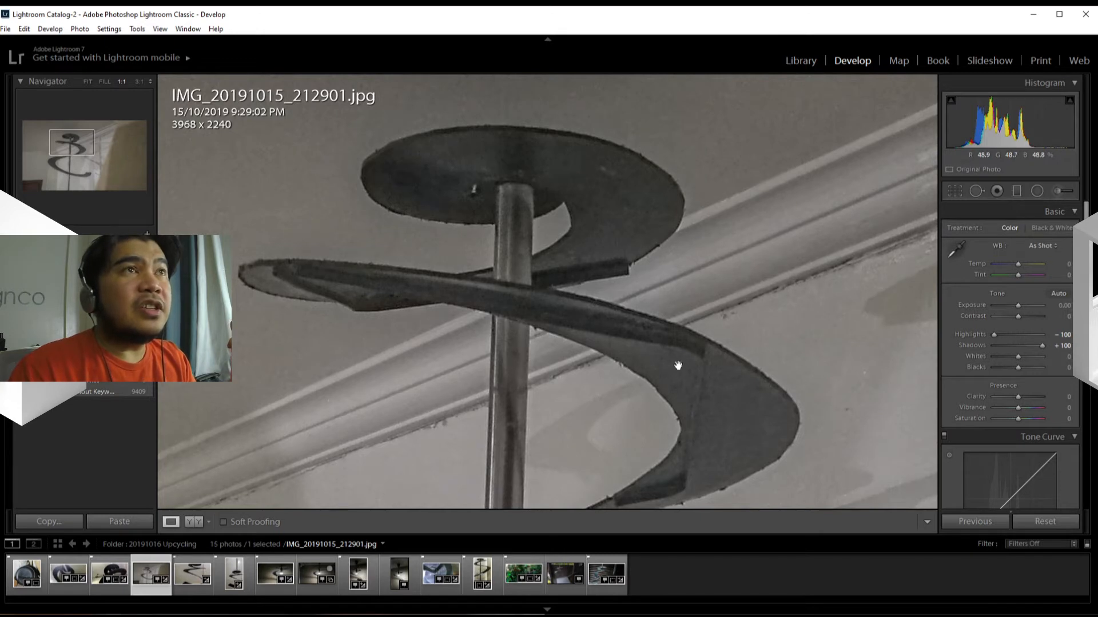
left_click(645, 378)
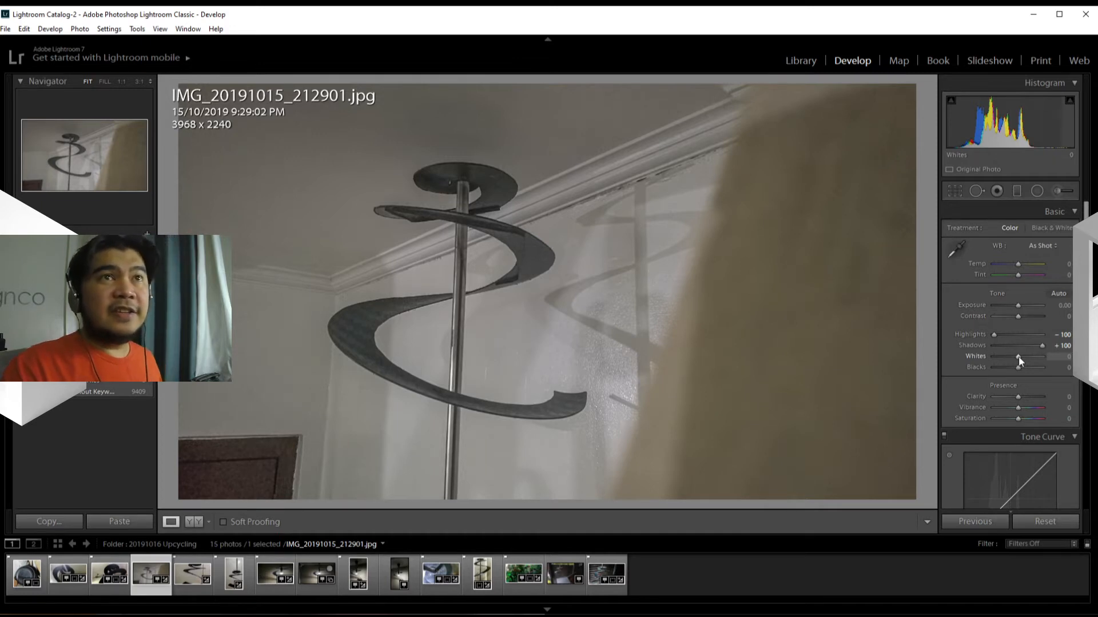
Step: Set the Whites to +26 using the clipping preview to find the white point
key("alt")
left_click_drag(1018, 357, 1018, 356)
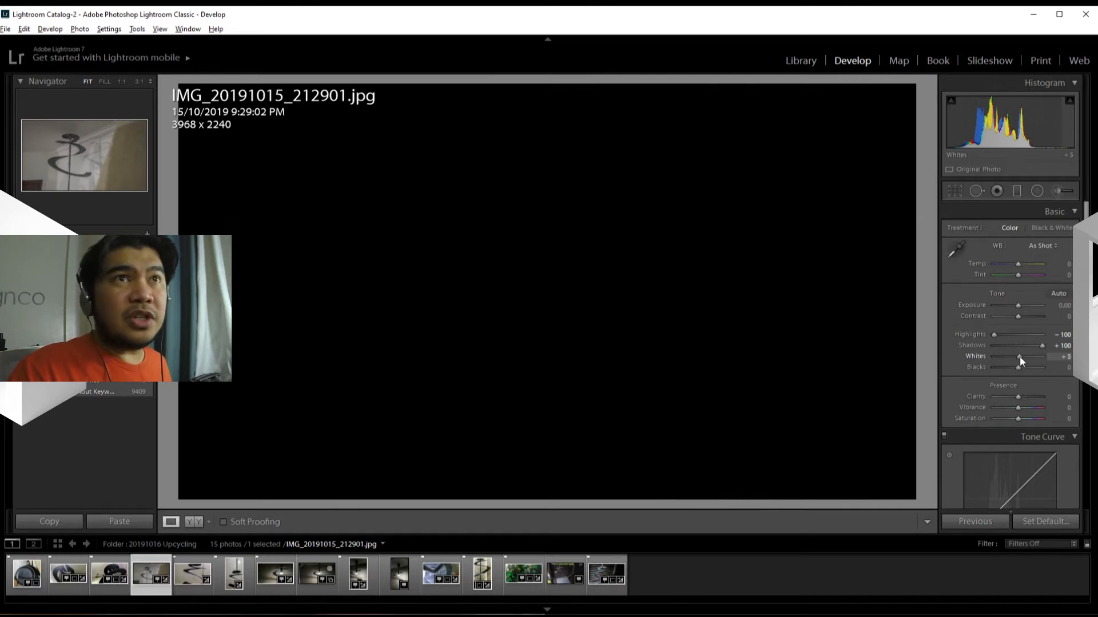
left_click_drag(1020, 356, 1024, 356)
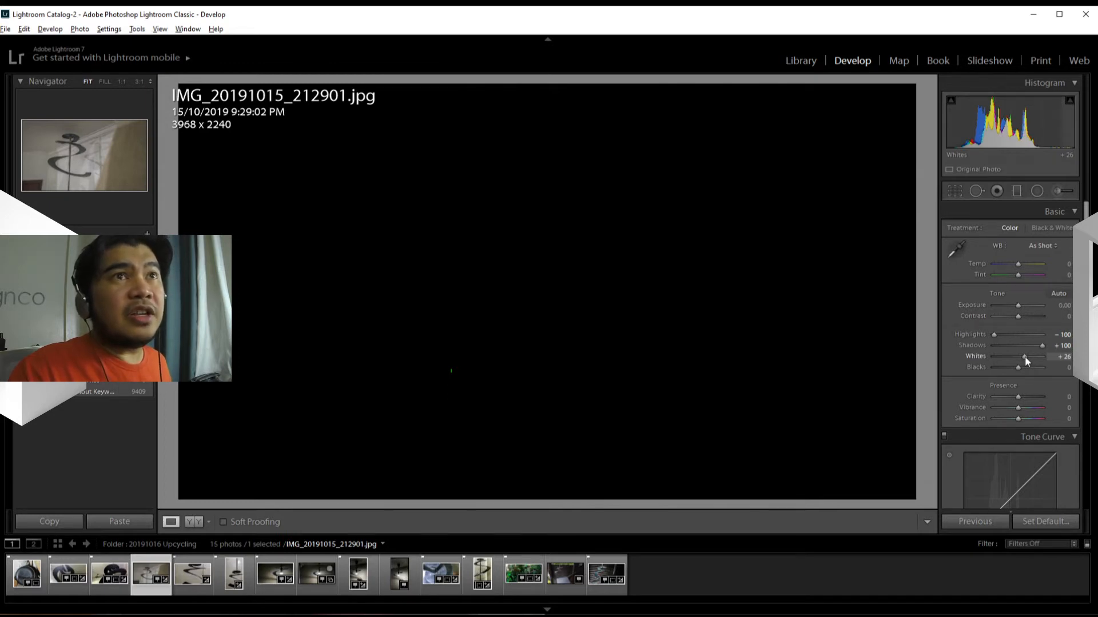
left_click_drag(1025, 357, 1025, 358)
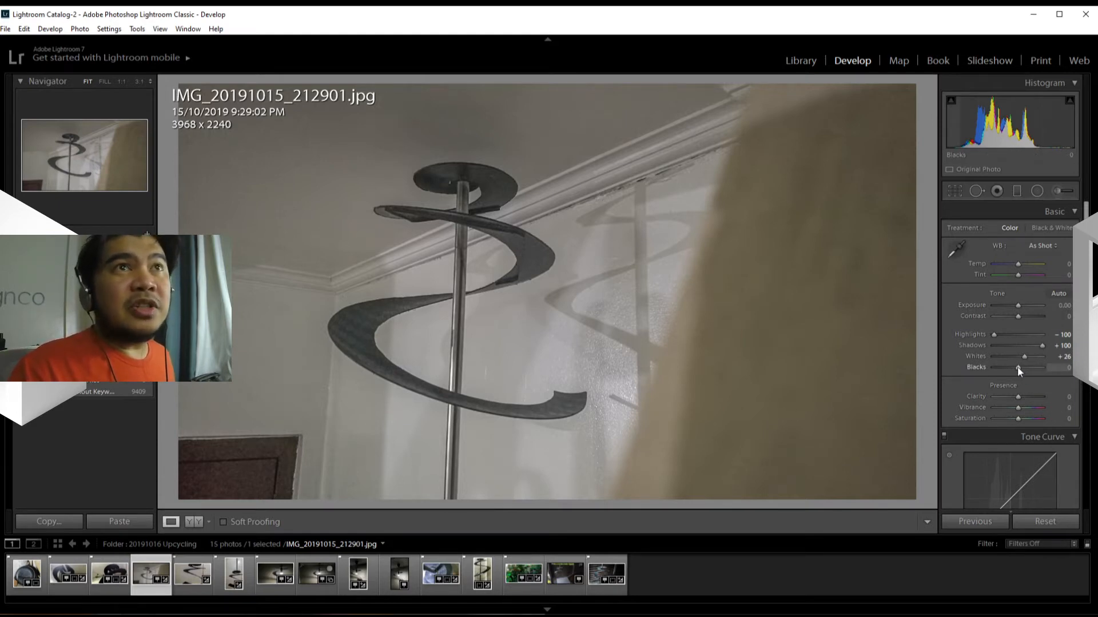
Step: Set the Blacks to -57 using the clipping preview to find the black point
key("alt")
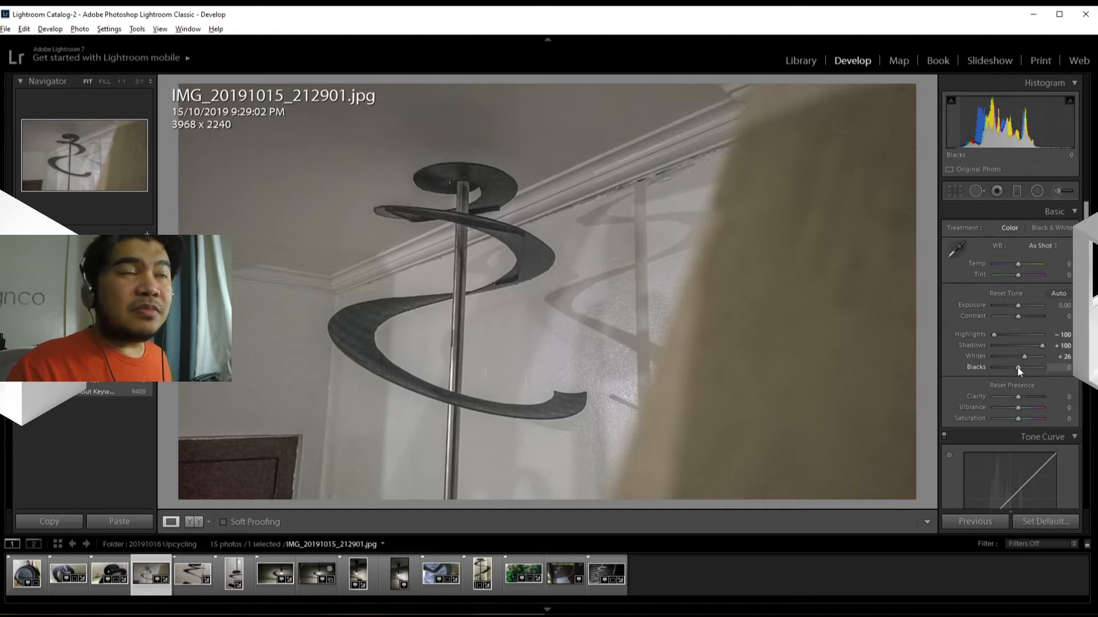
left_click(1017, 366, "alt")
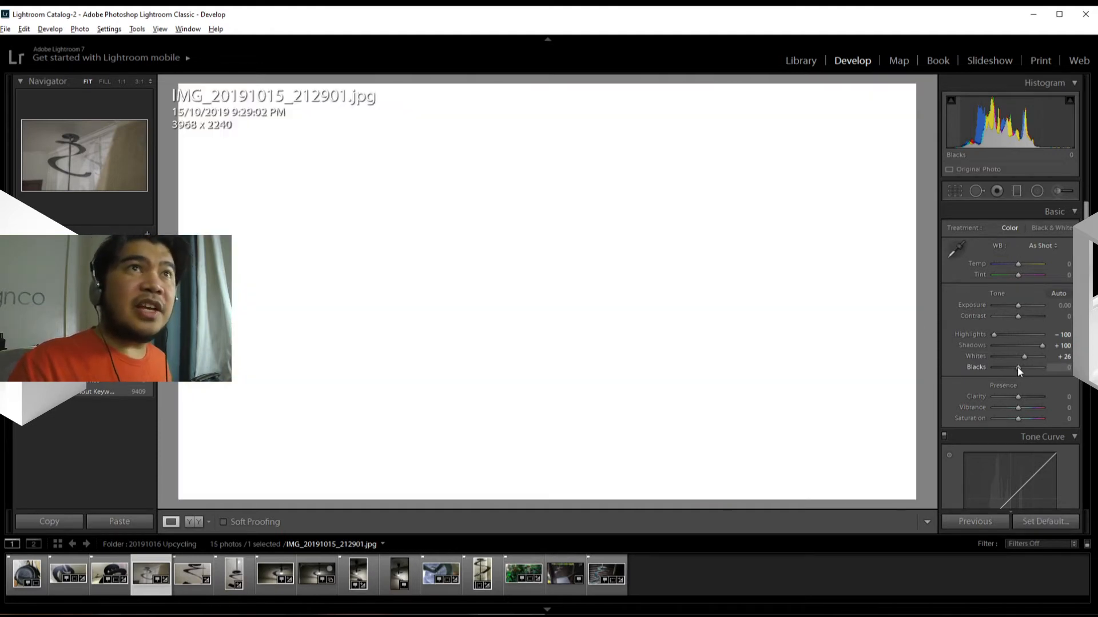
left_click_drag(1017, 366, 1010, 371)
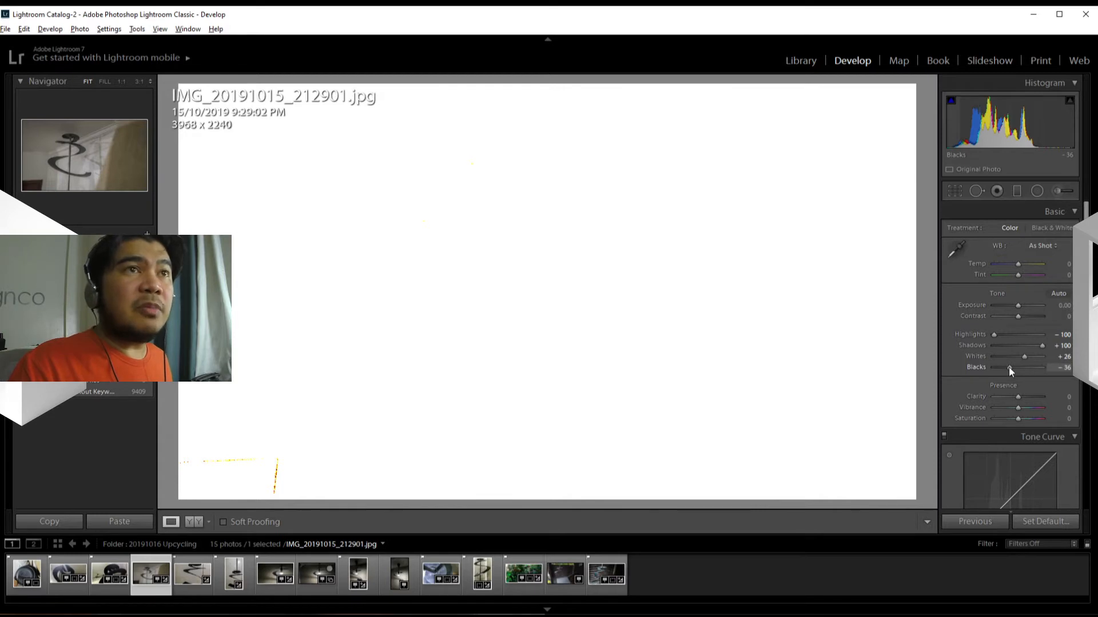
left_click_drag(1008, 367, 1003, 370)
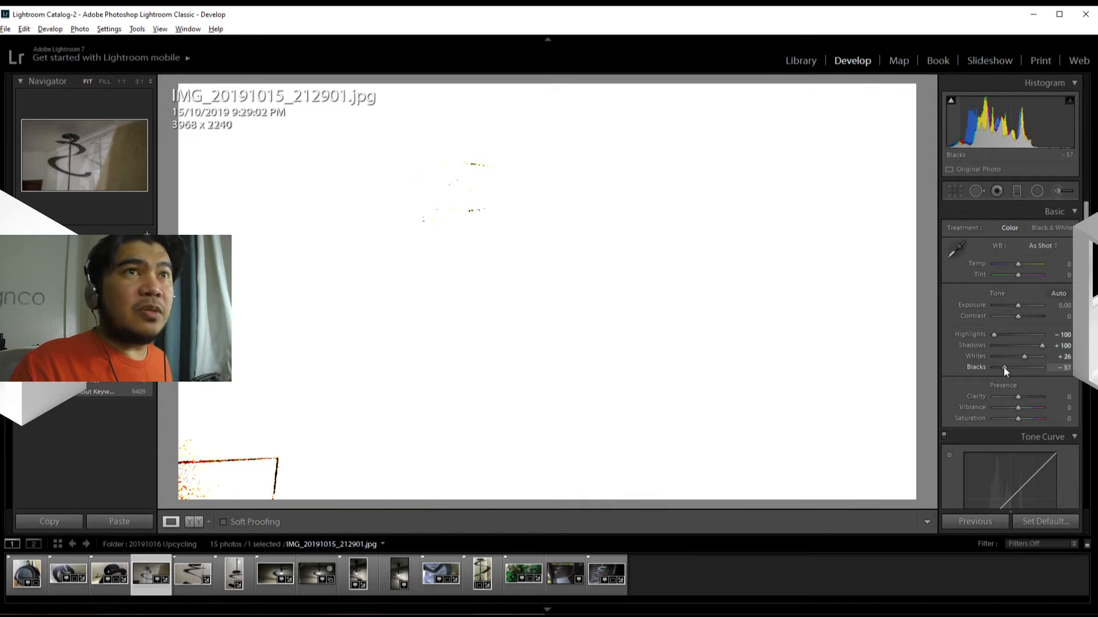
left_click_drag(1003, 367, 1003, 367)
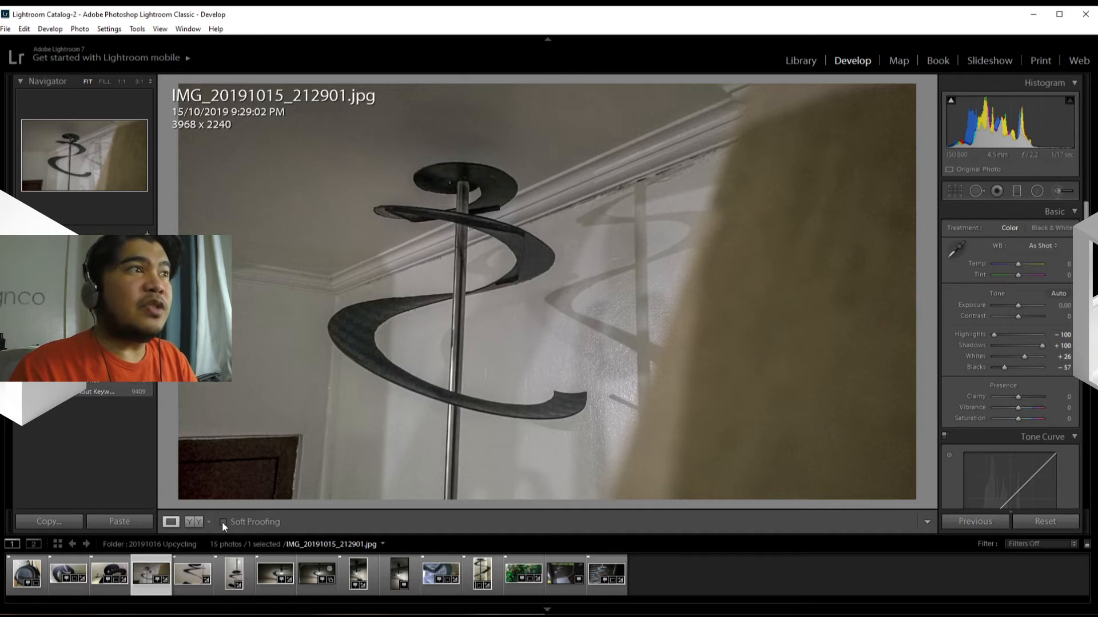
Step: Compare the before and after versions of the photo side by side, and return to the single-photo view
left_click(189, 522)
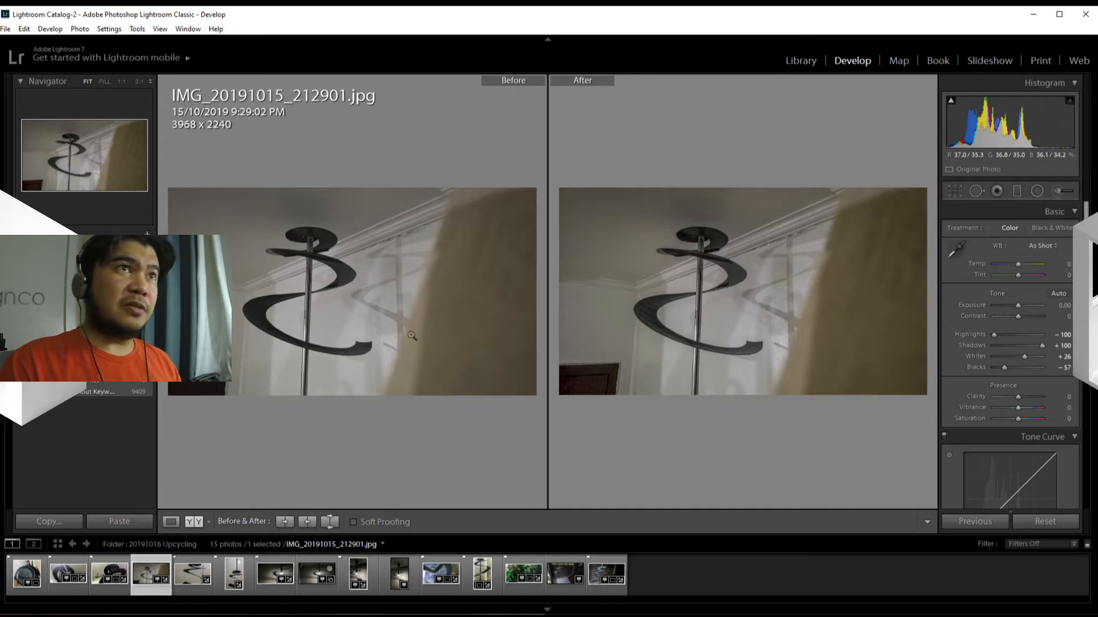
left_click(177, 522)
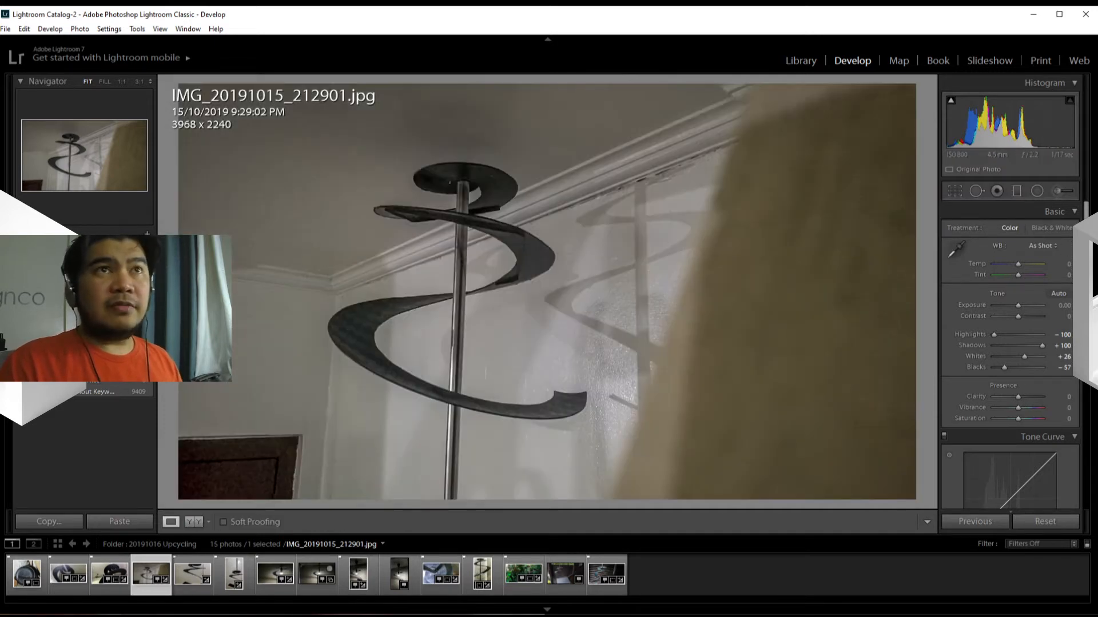
Step: Look over the remaining adjustment sections, from the Basic tone settings down to Transform and back
scroll(1009, 354, "down", 3)
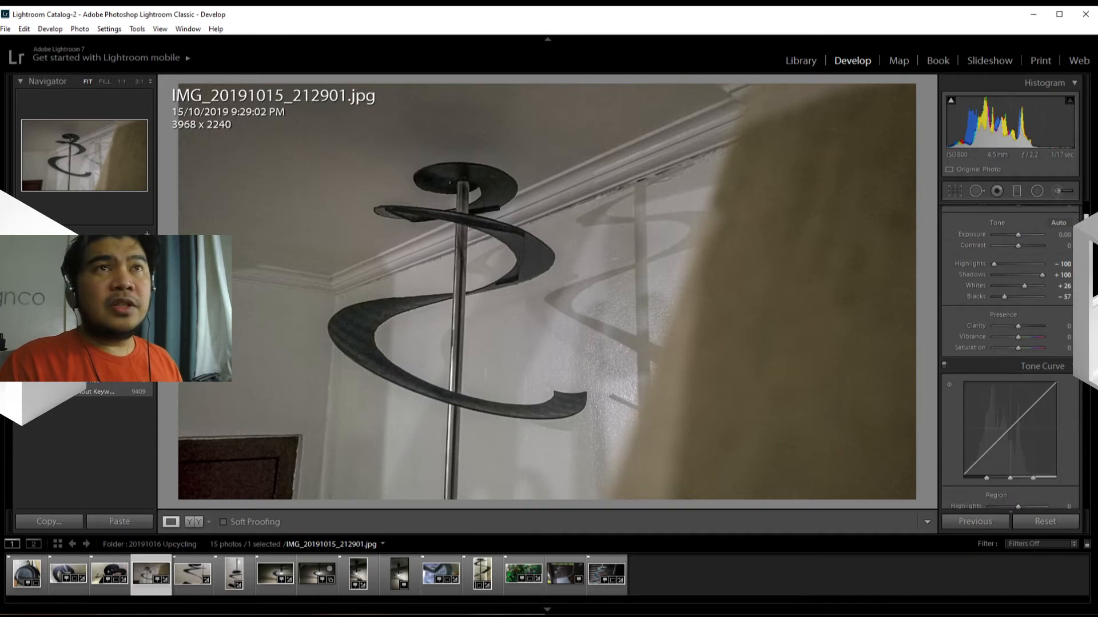
scroll(1009, 355, "down", 10)
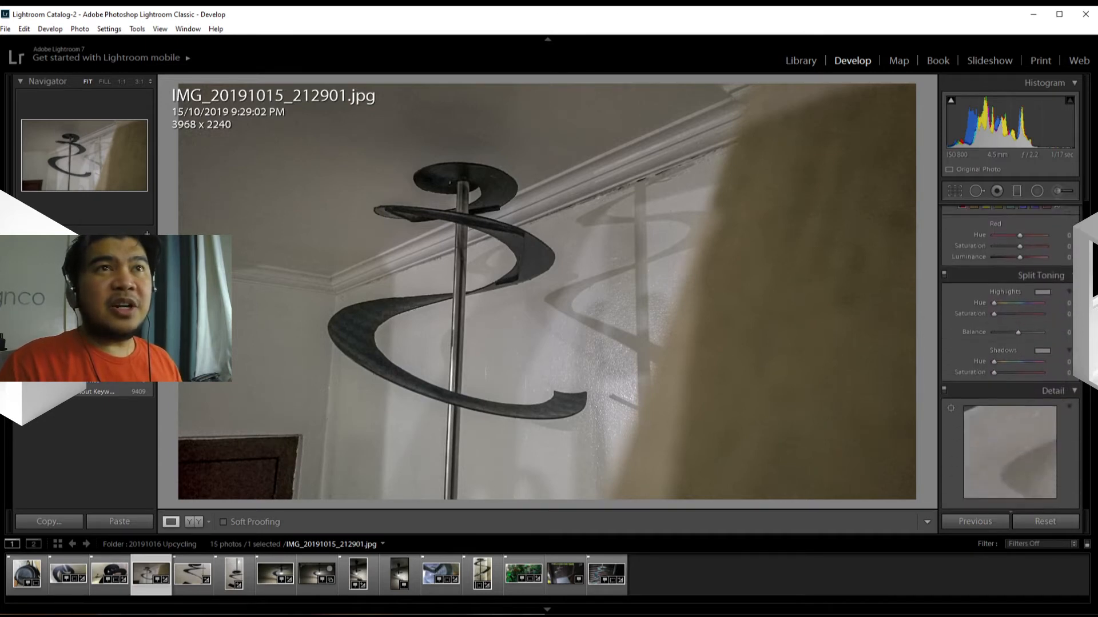
scroll(1084, 414, "down", 10)
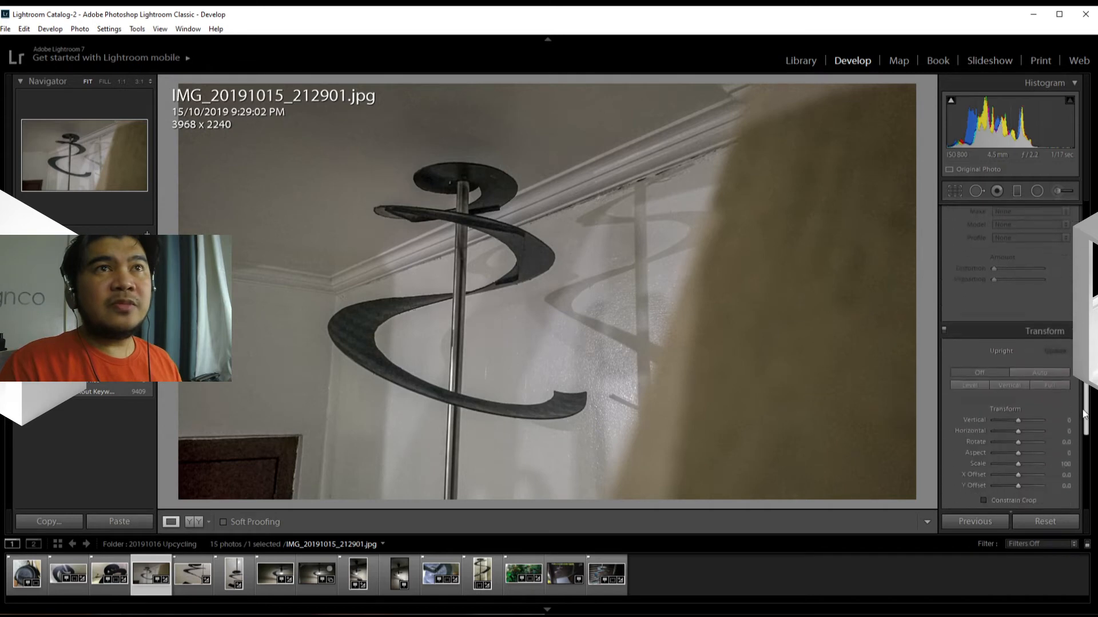
scroll(1083, 414, "up", 8)
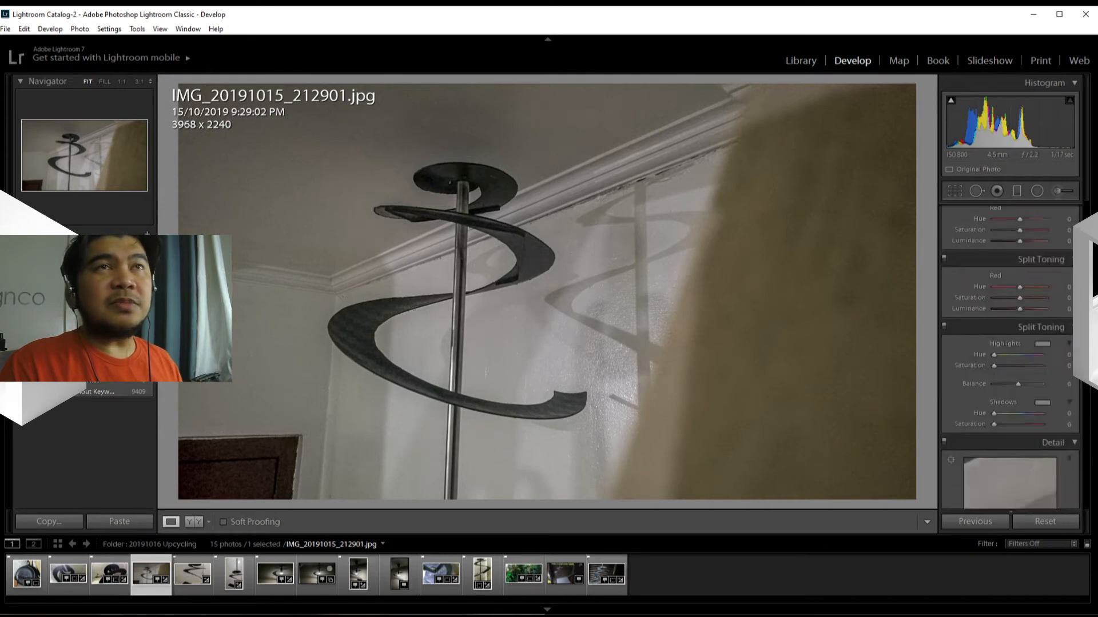
scroll(1010, 355, "up", 6)
scroll(1011, 355, "down", 2)
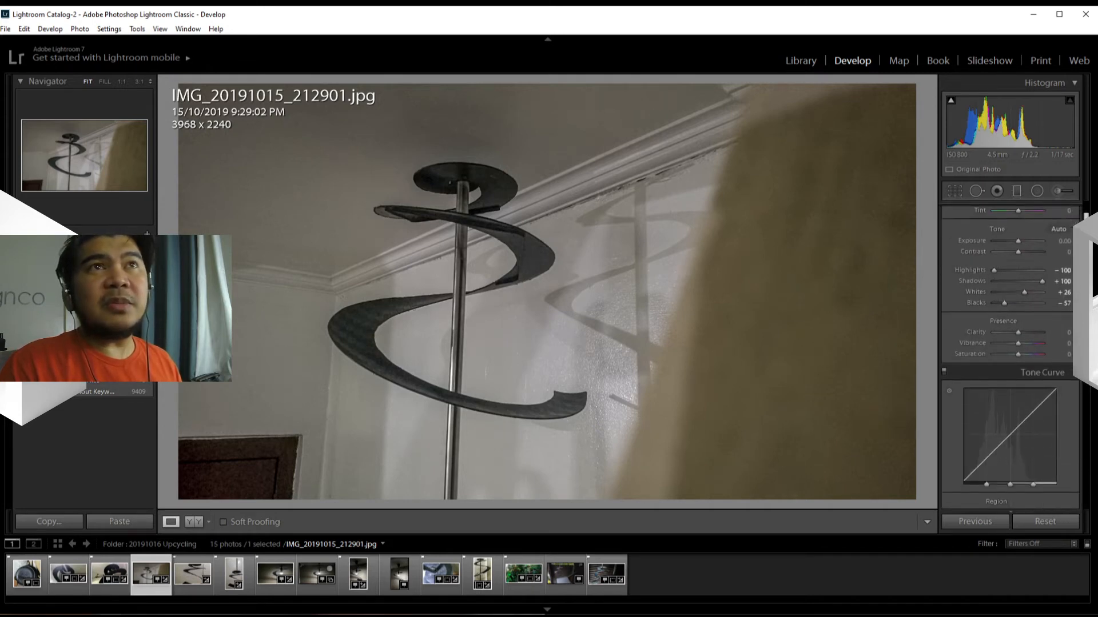
scroll(1010, 355, "down", 2)
scroll(1010, 354, "up", 2)
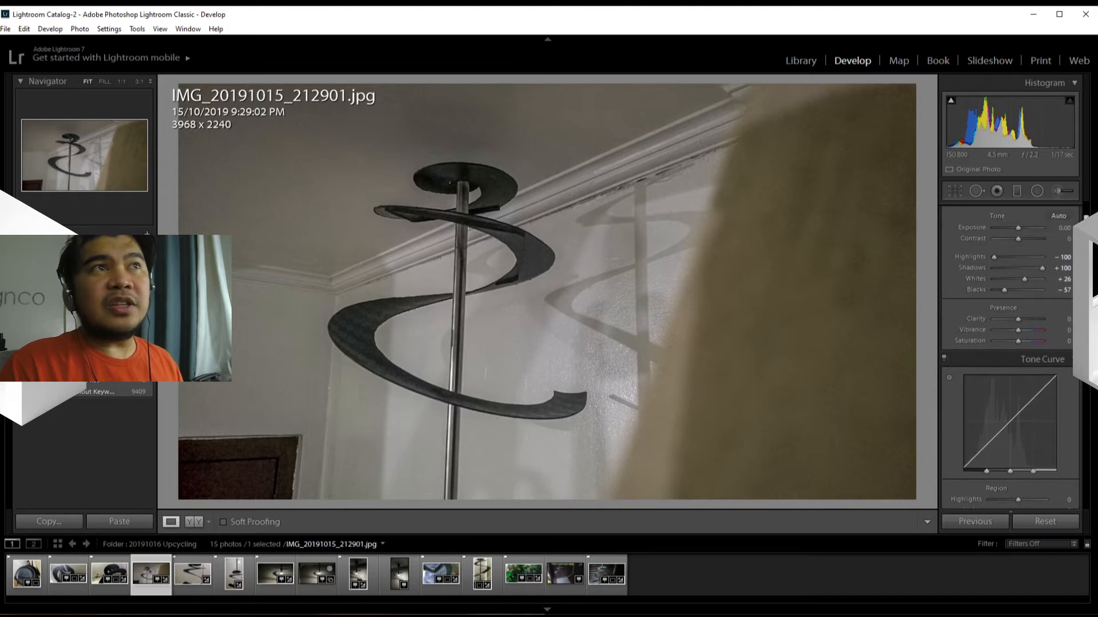
Step: Try Vibrance at +100 on the photo and set it back to 0
scroll(1010, 355, "down", 1)
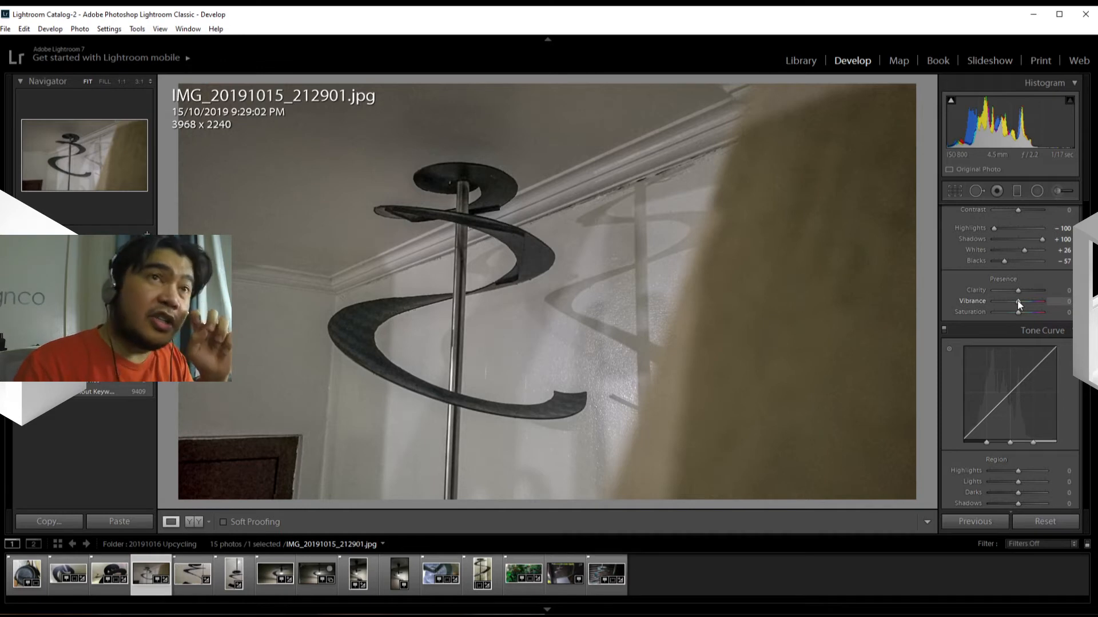
left_click_drag(1018, 302, 1056, 305)
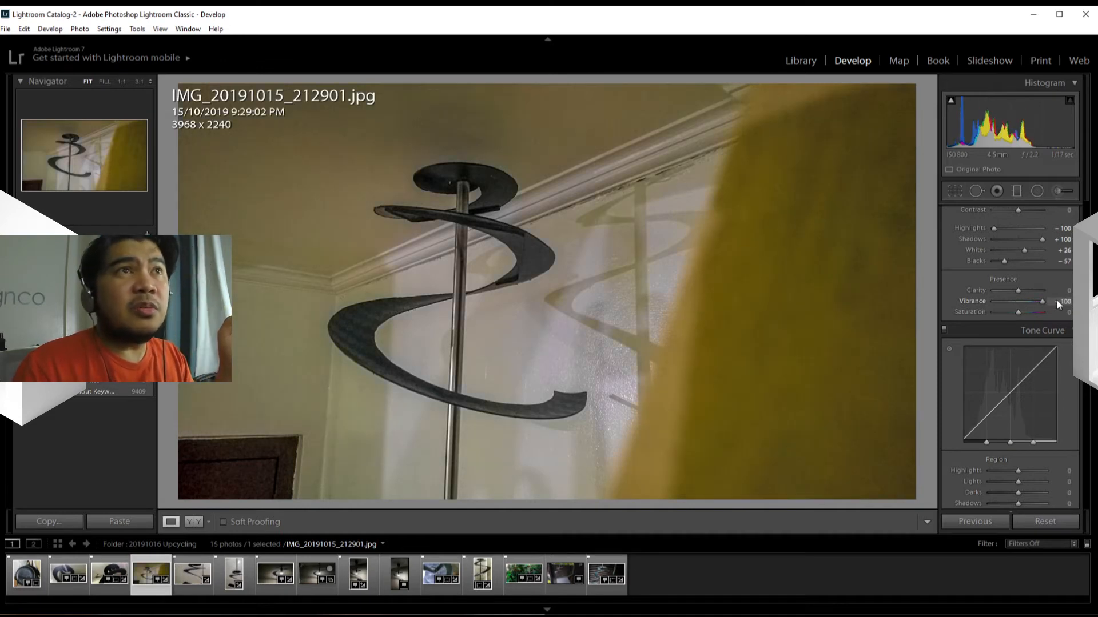
mouse_move(1056, 300)
left_mouse_down()
mouse_move(1010, 309)
mouse_move(1066, 306)
left_mouse_up()
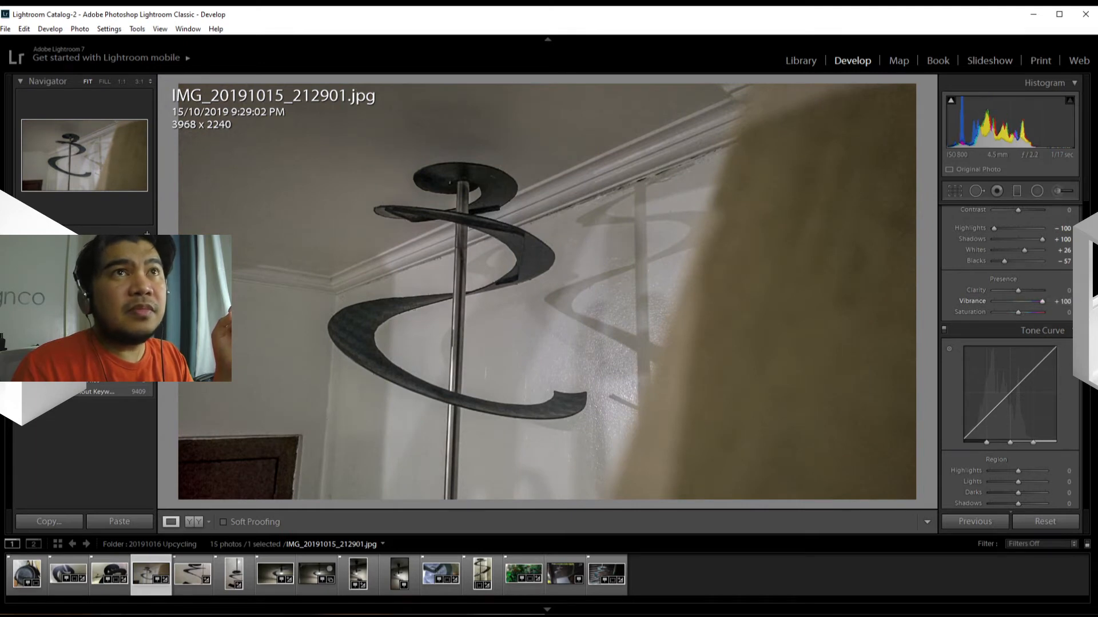
left_click(1066, 303)
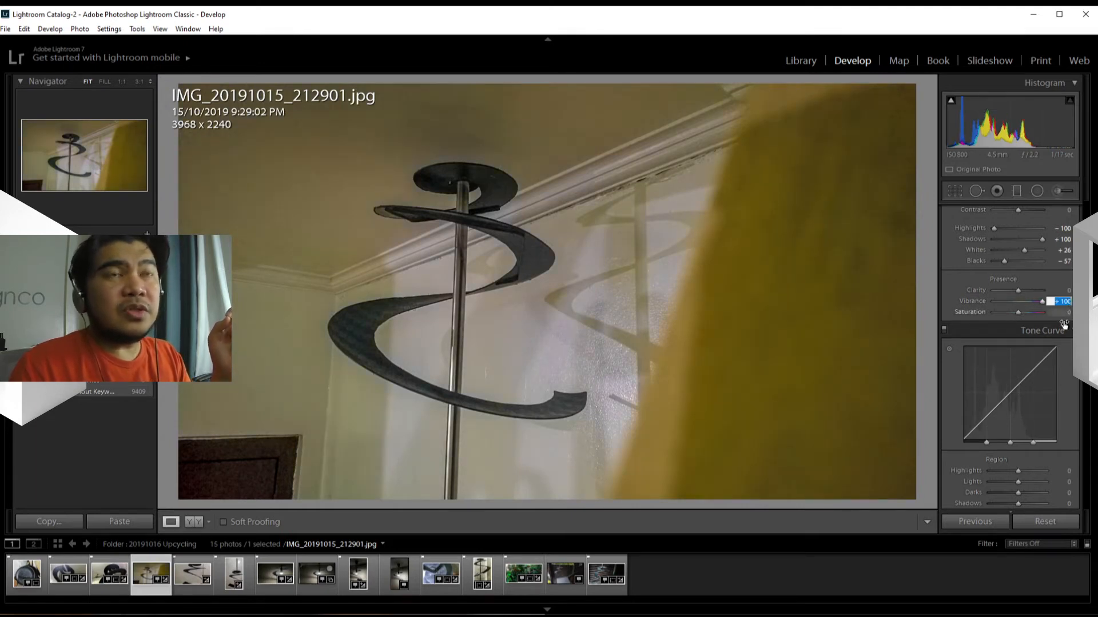
type("0")
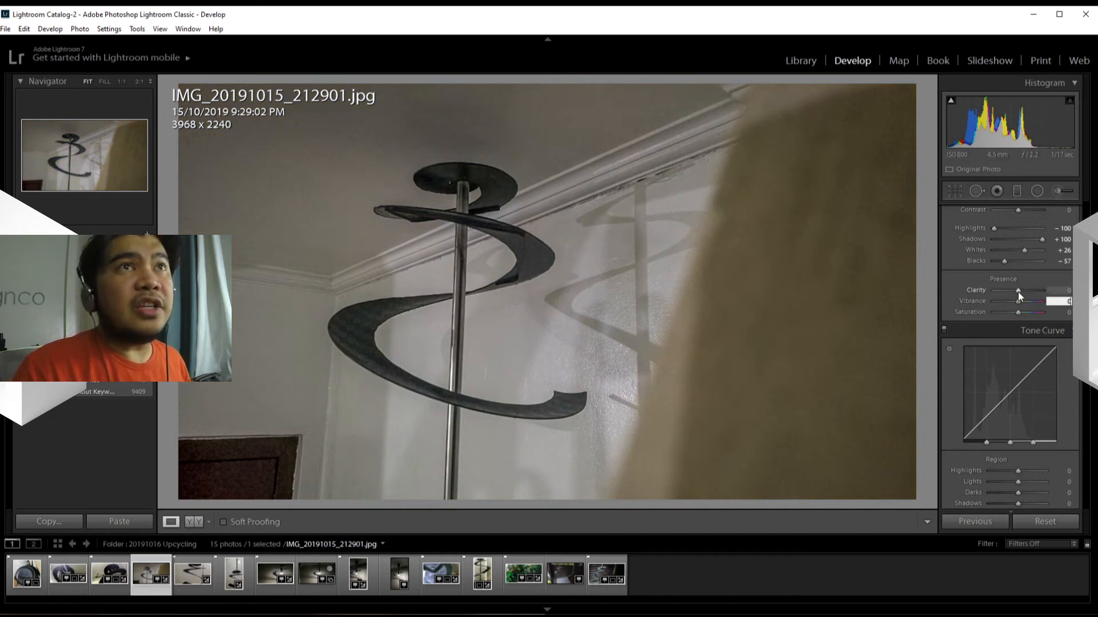
Step: Try Clarity at -100, and set it to +100
left_click_drag(1018, 292, 962, 295)
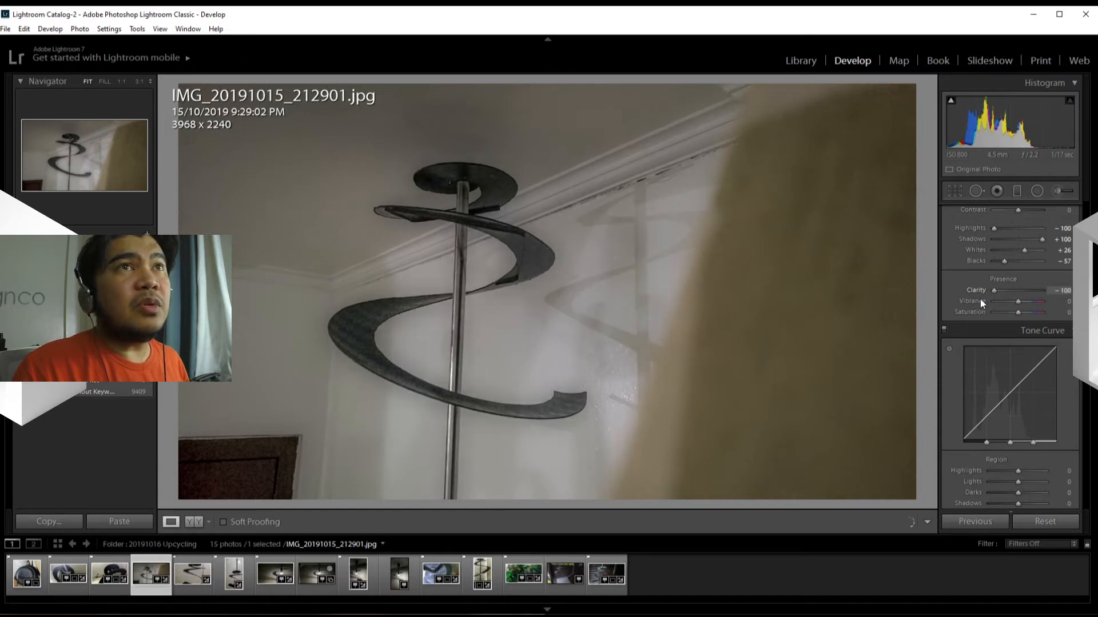
left_click_drag(979, 300, 1065, 298)
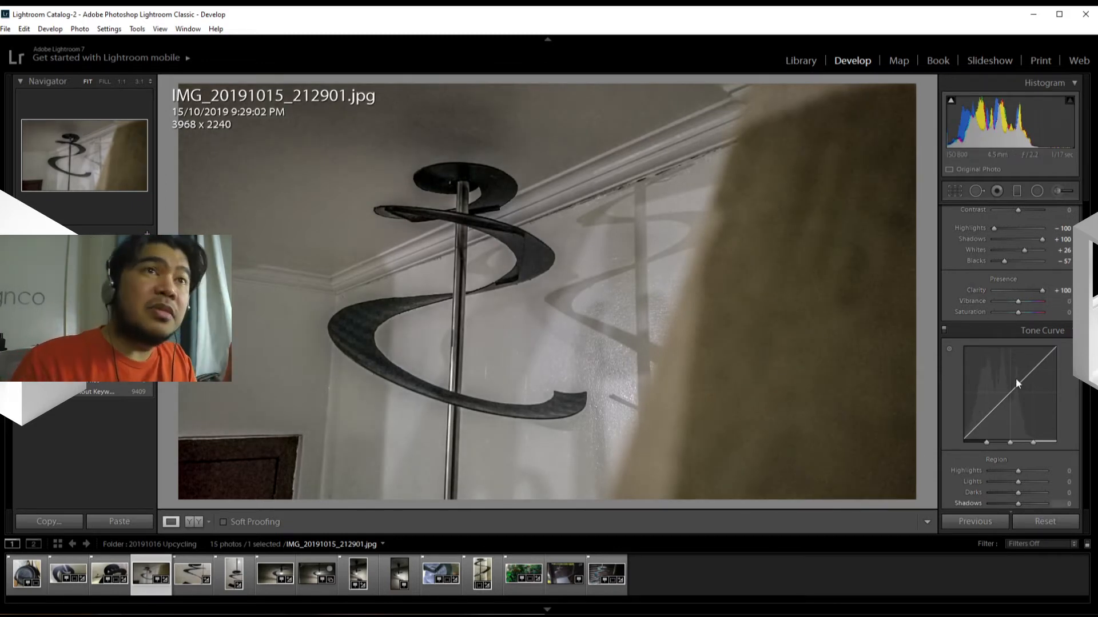
Step: Set Clarity to 0, try a slight Saturation change of +2, and set Saturation back to 0
left_click(1054, 295)
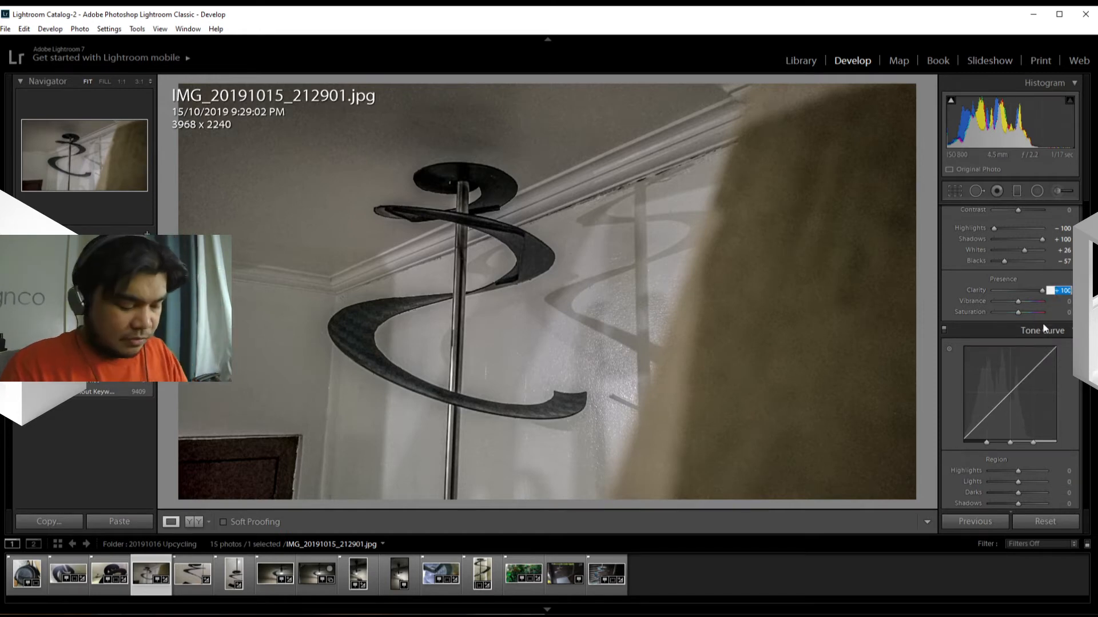
type("0")
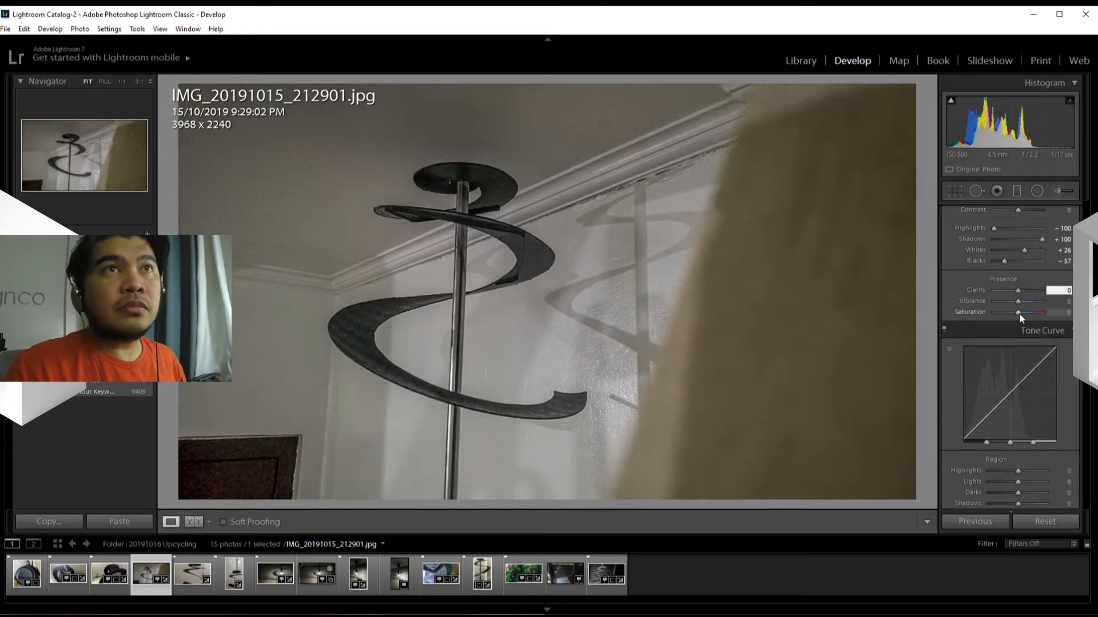
mouse_move(1018, 310)
left_mouse_down()
mouse_move(1045, 307)
mouse_move(1003, 314)
mouse_move(1040, 313)
mouse_move(1020, 317)
left_mouse_up()
left_click(1059, 313)
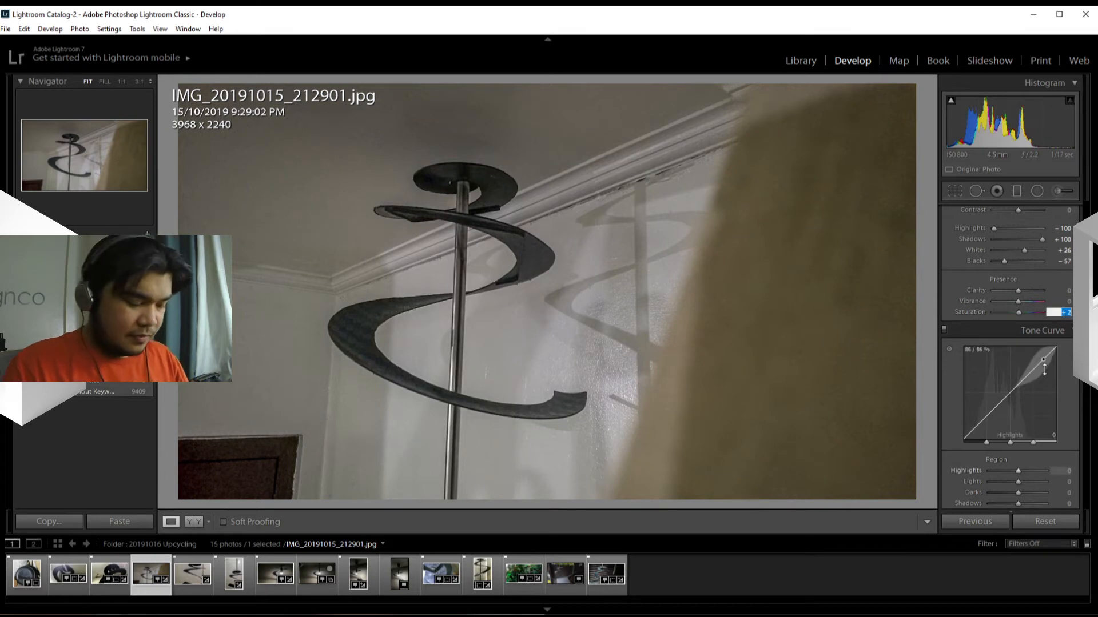
type("0")
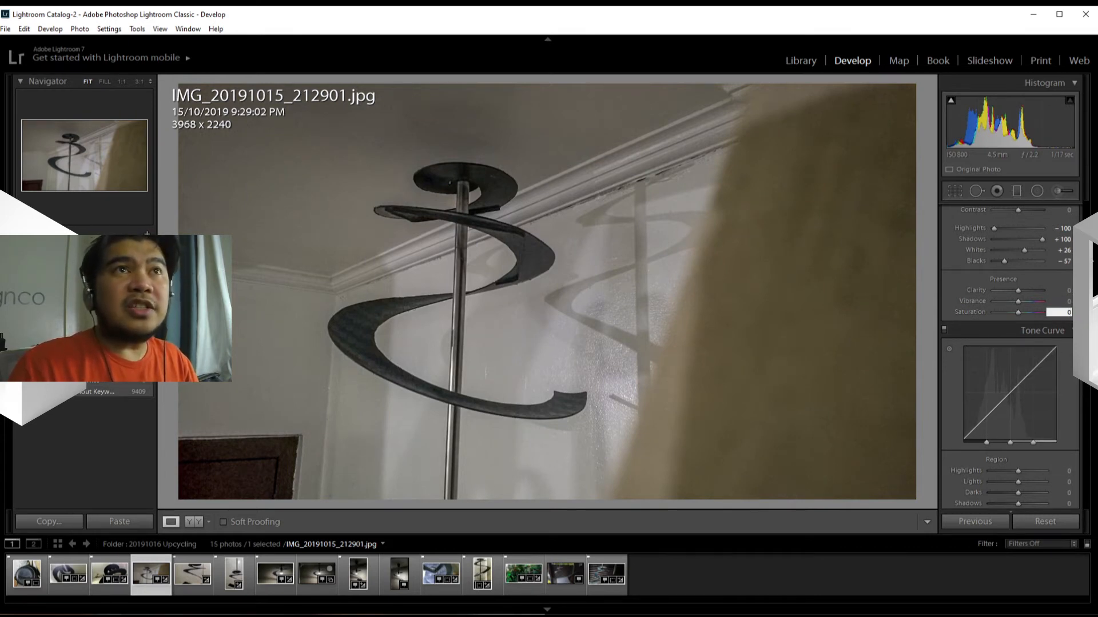
Step: Try an S-shaped tone curve with Darks -21, Lights +35 and Shadows +1, and compare the before and after versions side by side
scroll(1009, 354, "down", 3)
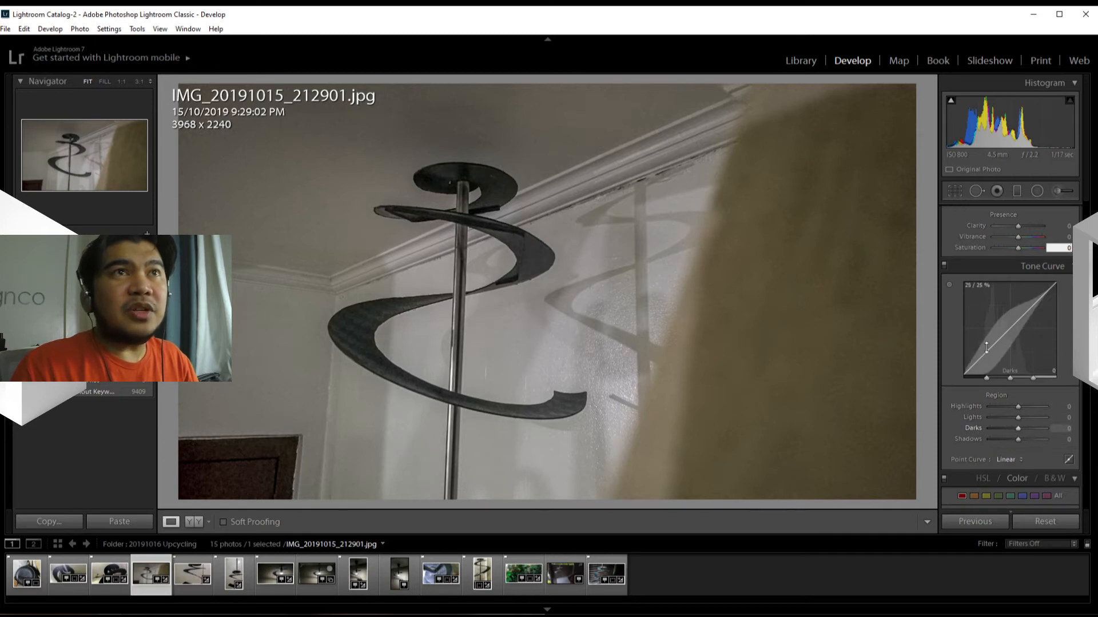
left_click_drag(987, 347, 986, 356)
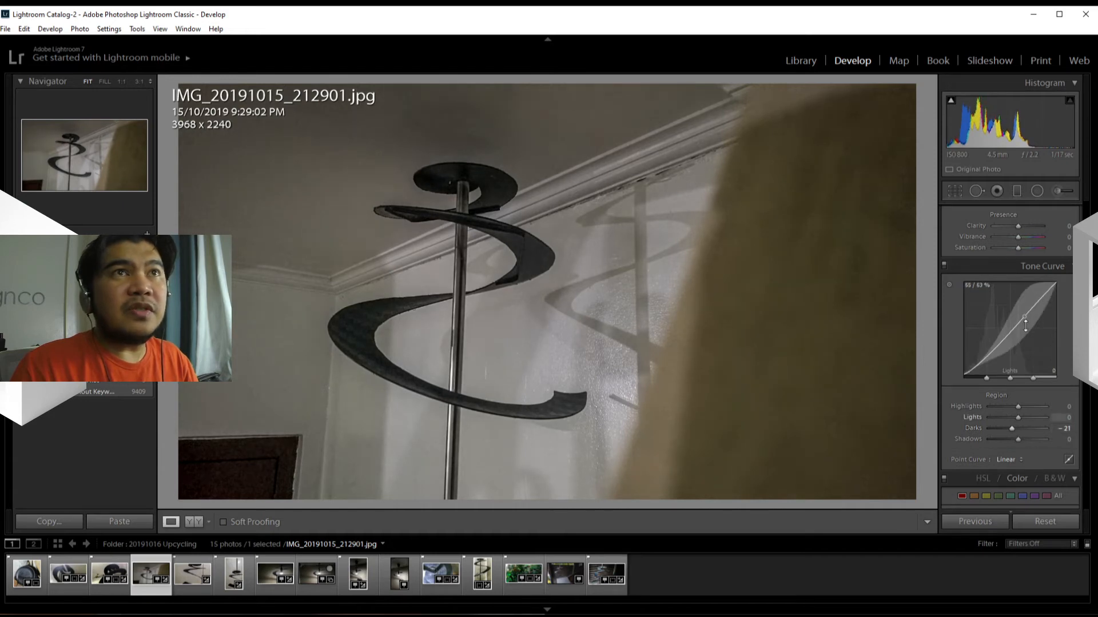
left_click_drag(1025, 315, 1024, 307)
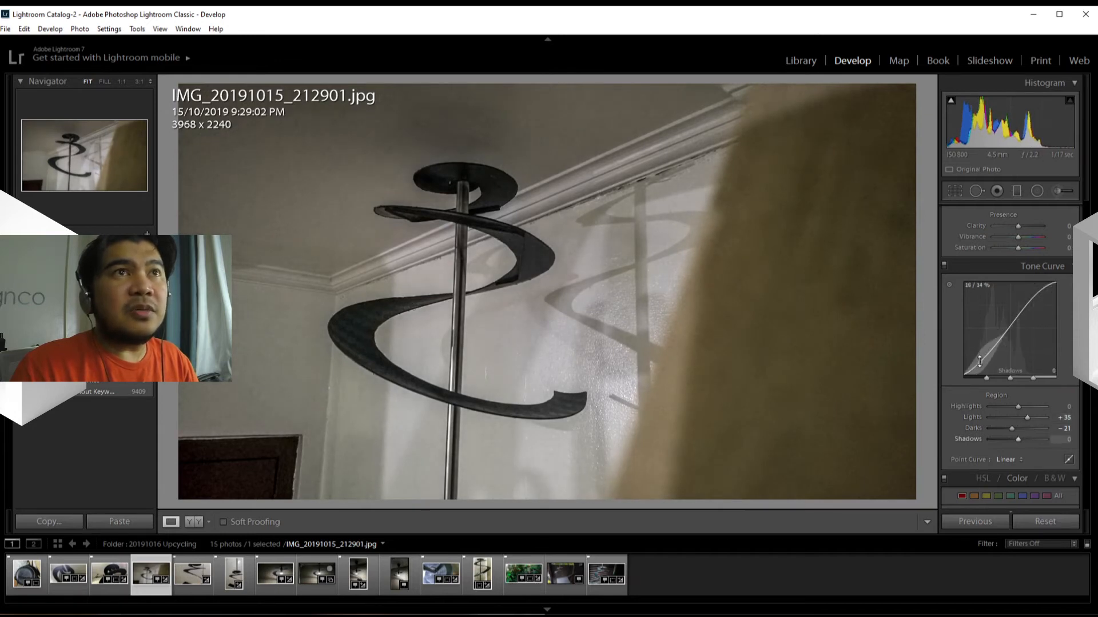
left_click_drag(979, 362, 980, 363)
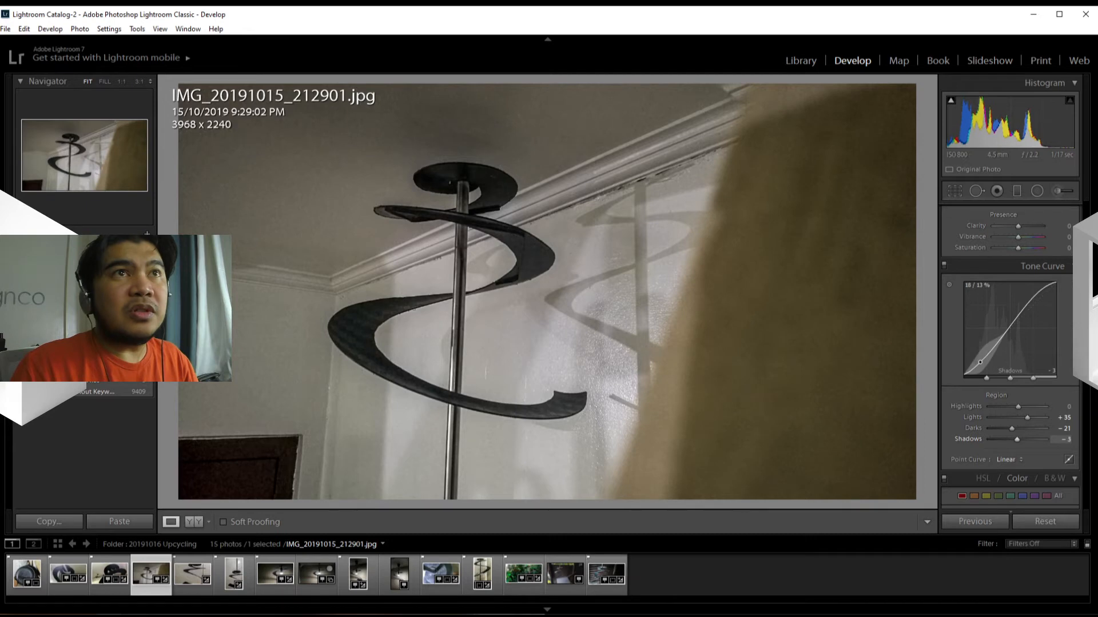
left_click_drag(1015, 440, 1018, 439)
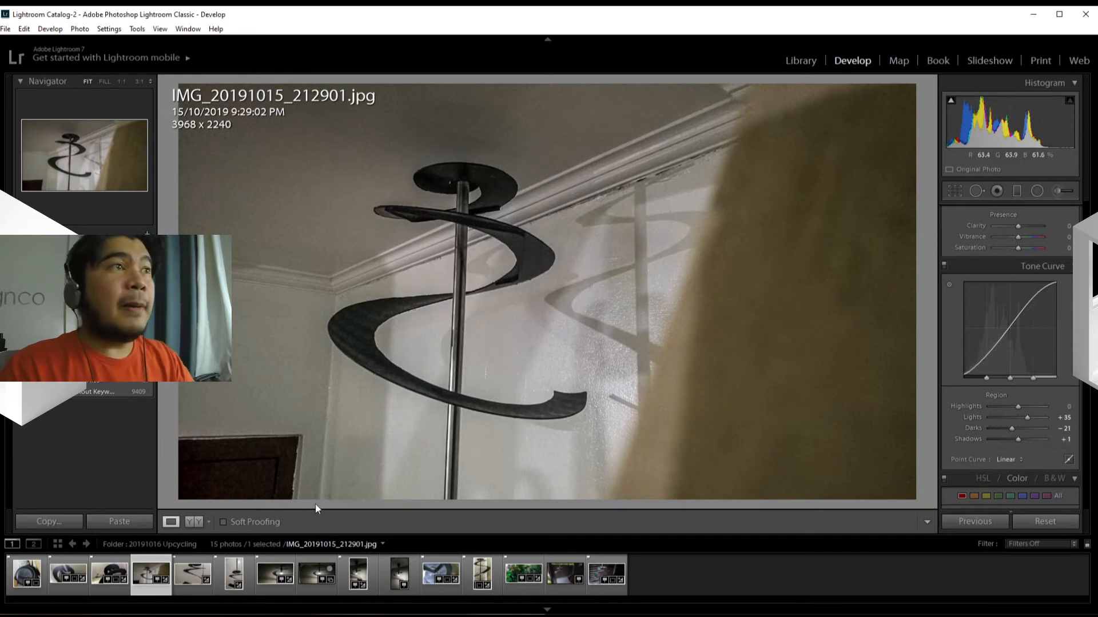
left_click(196, 525)
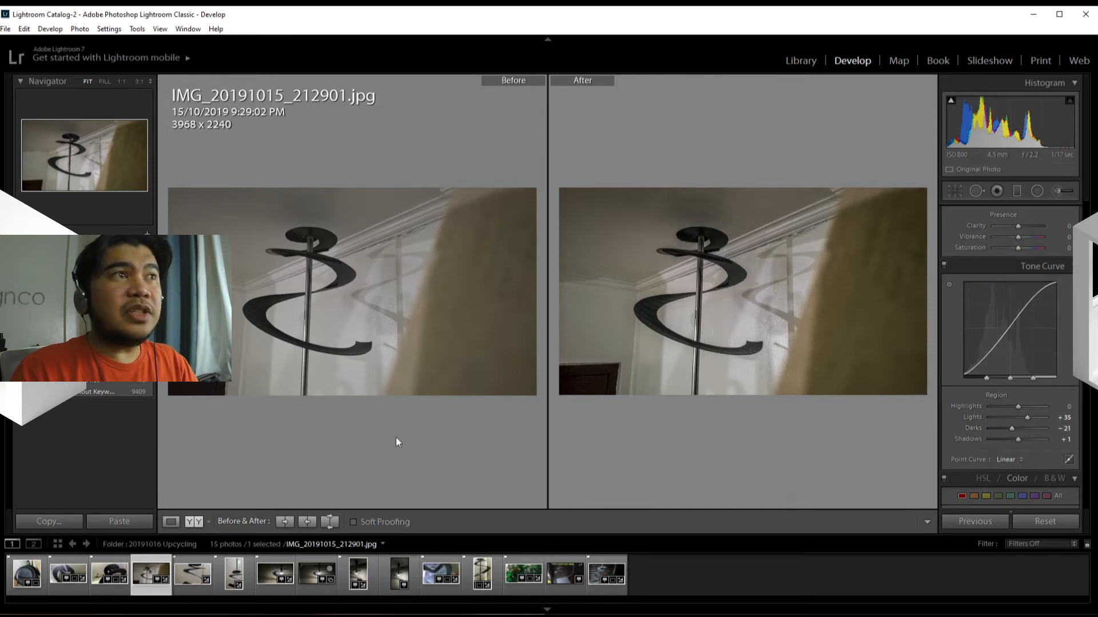
left_click(174, 524)
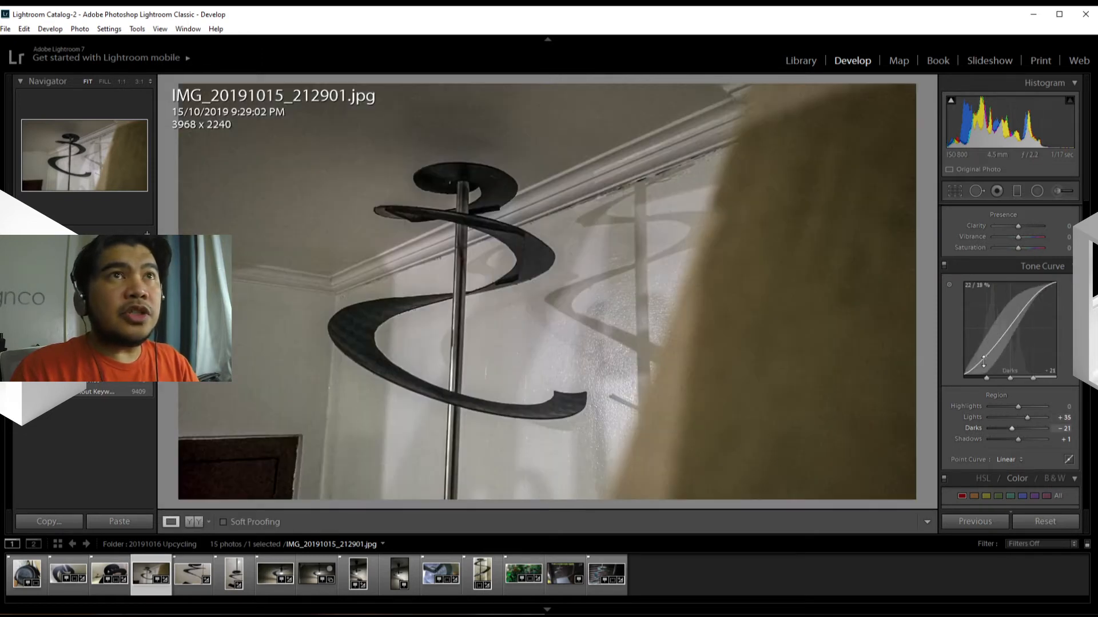
Step: Try an inverted tone curve with Lights -45, Darks +20 and Shadows +73, and reset all tone curve adjustments
left_click_drag(982, 362, 982, 352)
mouse_move(1036, 298)
left_mouse_down()
mouse_move(1035, 313)
mouse_move(1002, 342)
mouse_move(1002, 325)
mouse_move(1036, 310)
left_mouse_up()
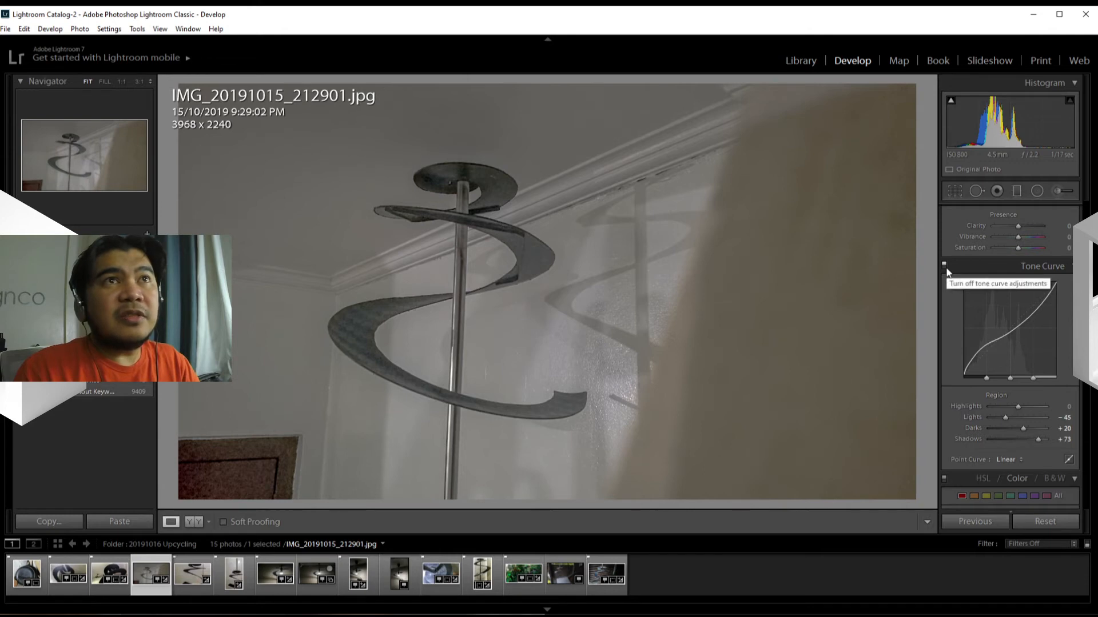
right_click(981, 331)
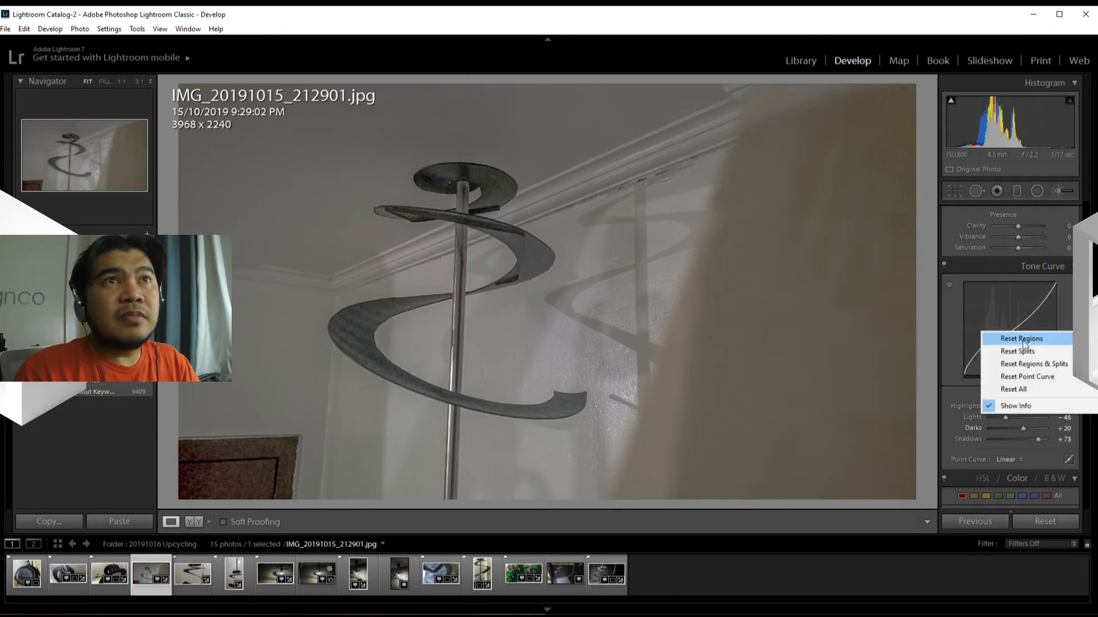
left_click(1034, 377)
right_click(1013, 334)
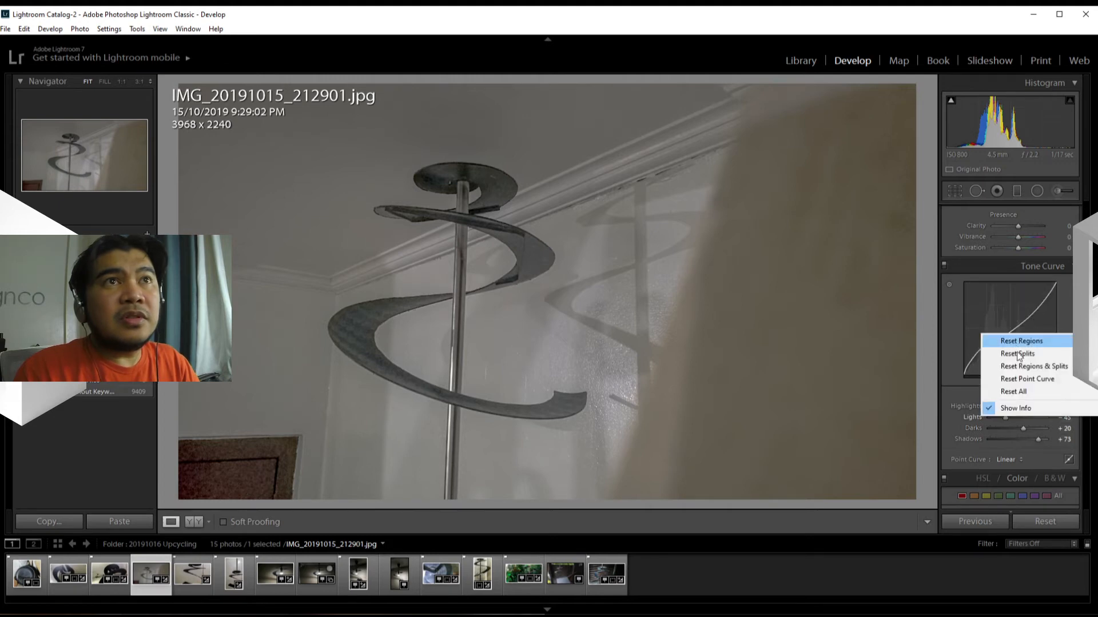
left_click(1021, 393)
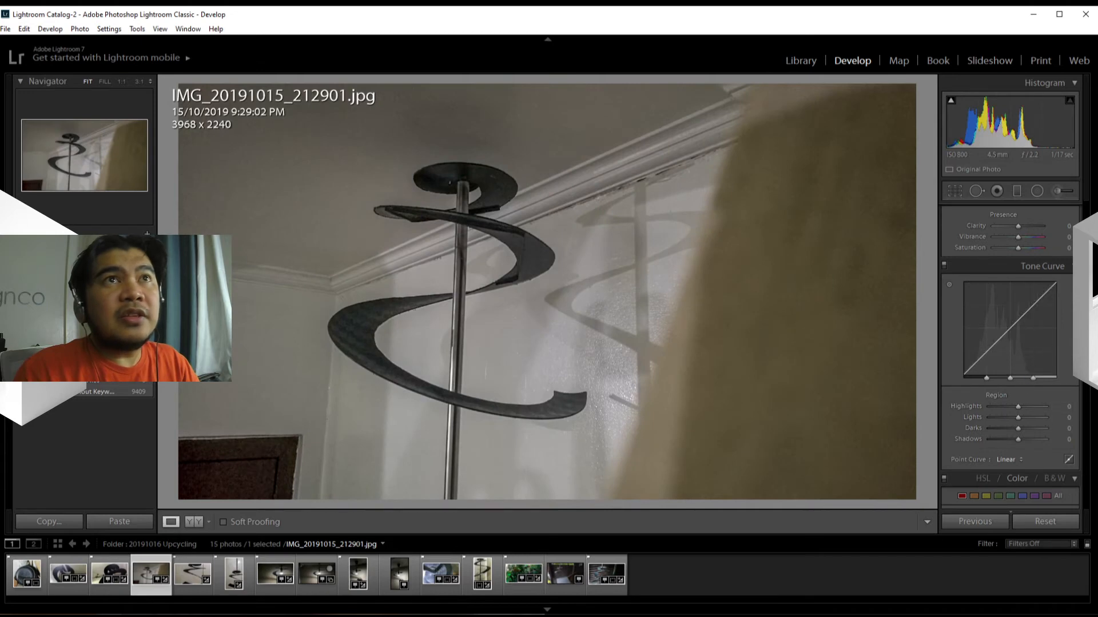
Step: Shape the tone curve into a moderate S-curve with Darks at -30 and Lights at +22
scroll(1009, 354, "up", 3)
scroll(1009, 375, "down", 3)
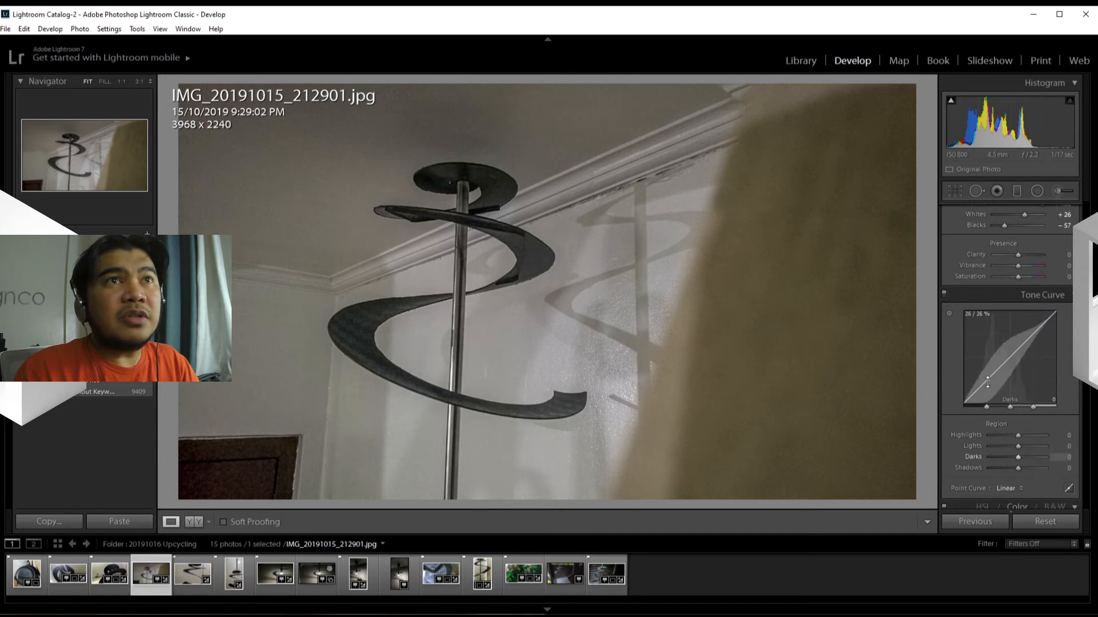
left_click_drag(990, 379, 990, 393)
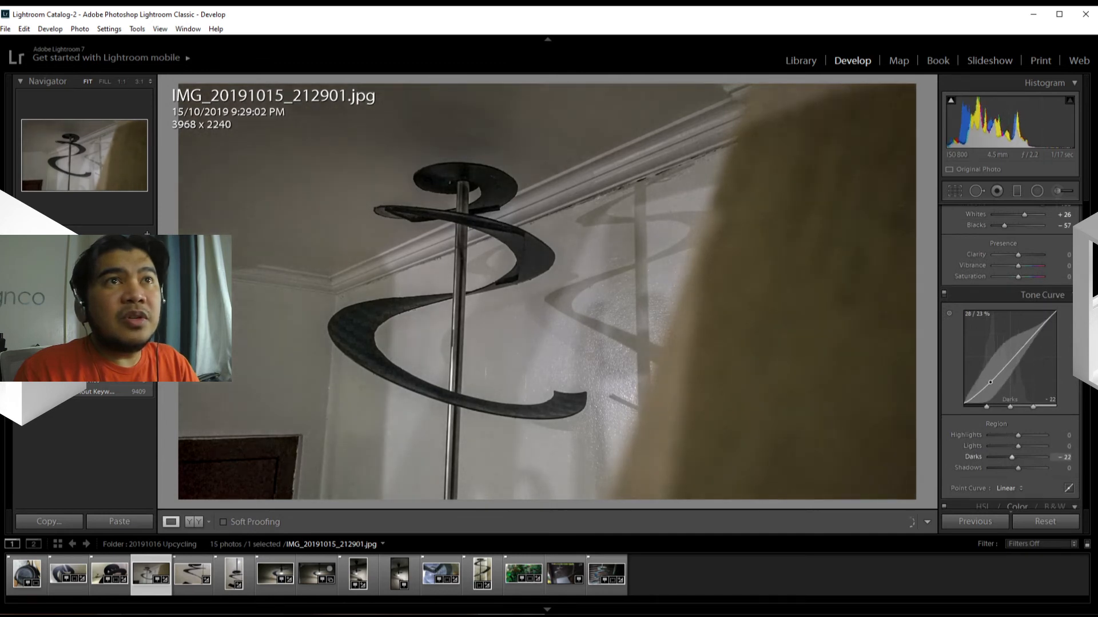
left_click_drag(1026, 344, 1025, 338)
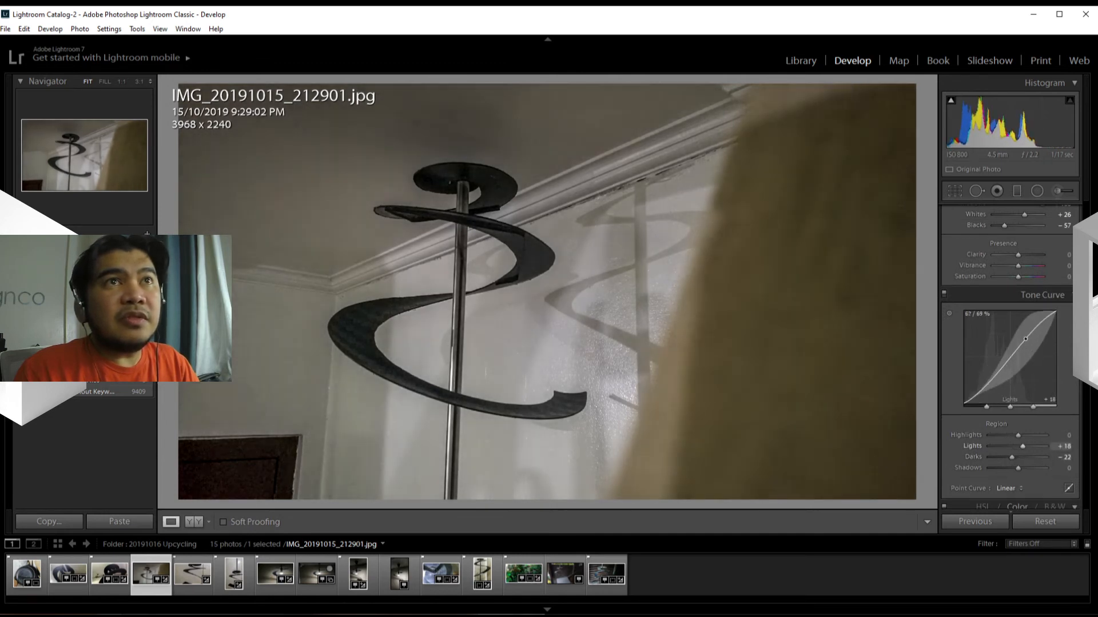
left_click_drag(994, 378, 993, 384)
left_click_drag(1032, 334, 1031, 332)
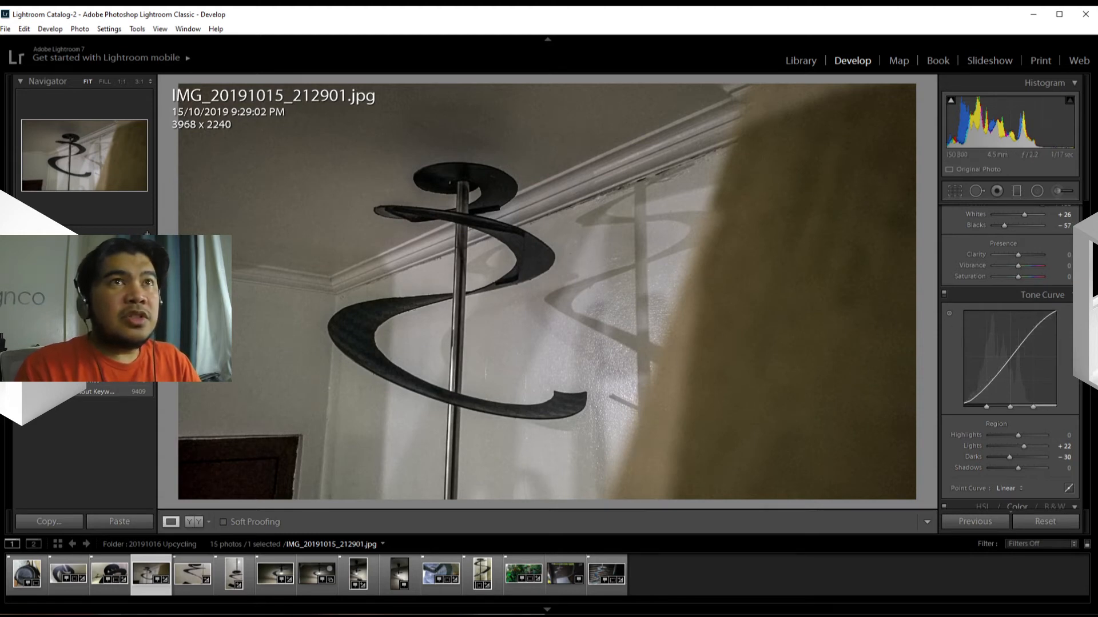
Step: Switch the color adjustments to the HSL view with the sliders for each color
scroll(1009, 357, "down", 8)
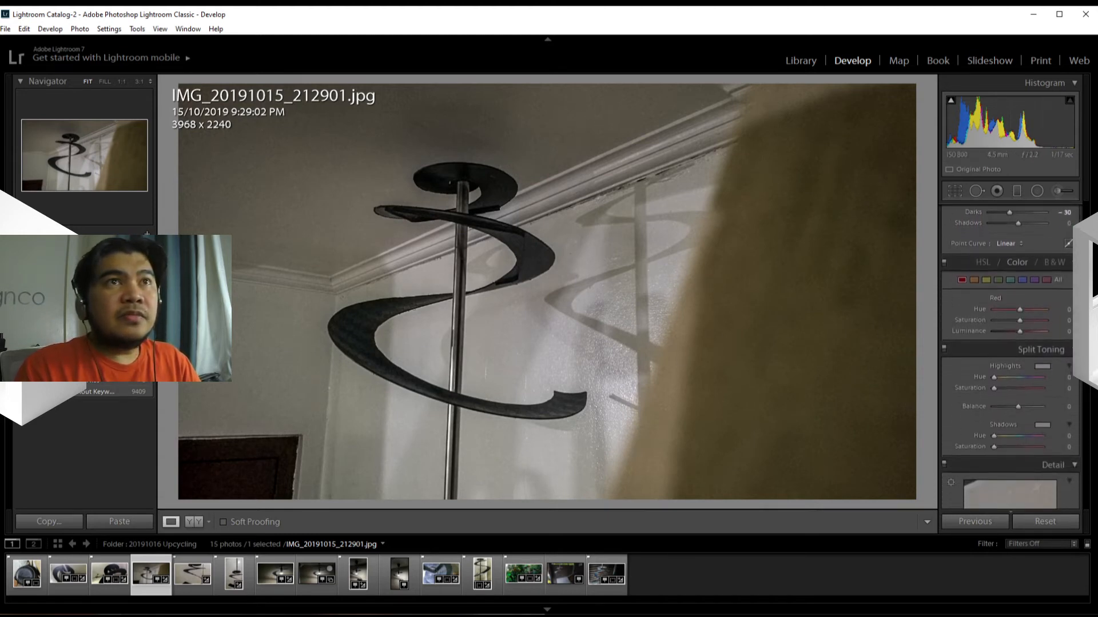
scroll(1009, 357, "up", 3)
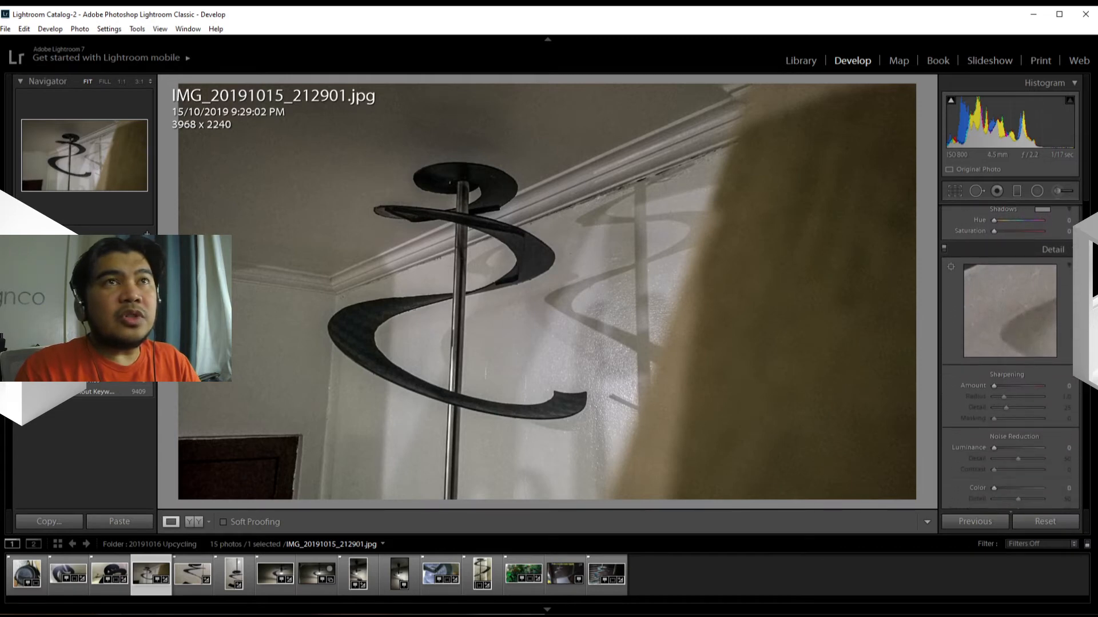
scroll(1009, 356, "up", 1)
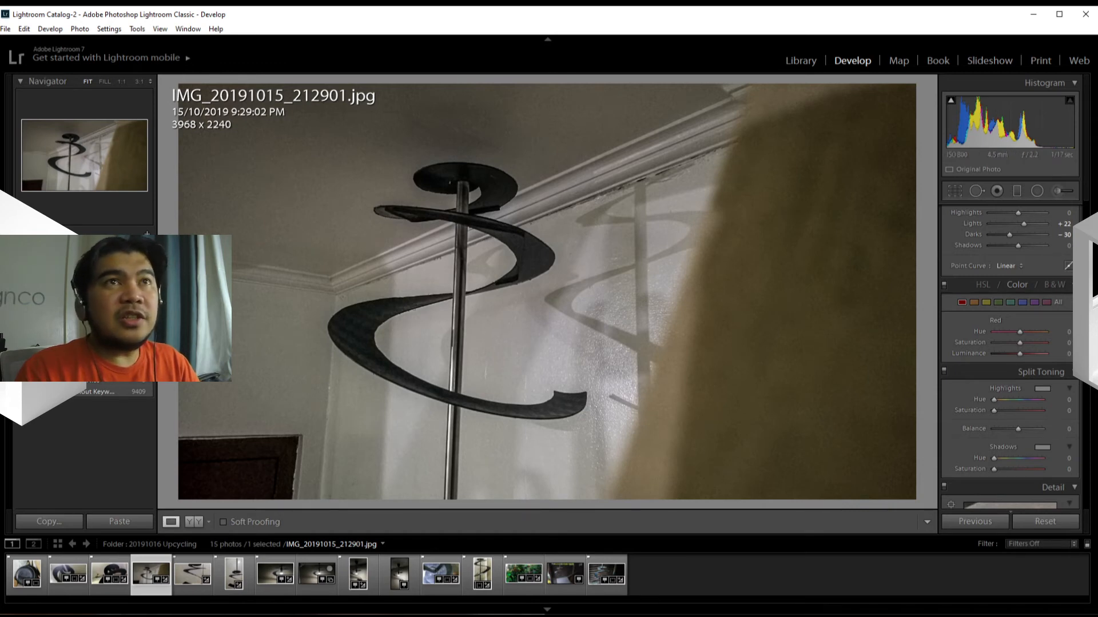
left_click(1075, 285)
left_click(1075, 285)
left_click(983, 284)
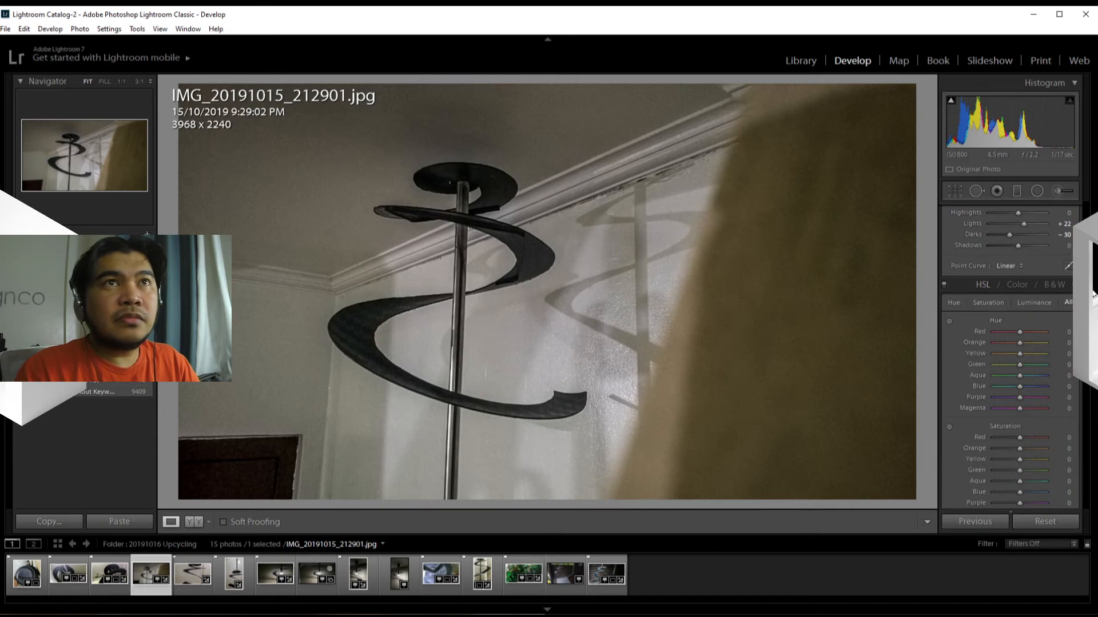
Step: Reduce the Orange saturation to -60 and the Yellow saturation to -44
scroll(1008, 359, "down", 3)
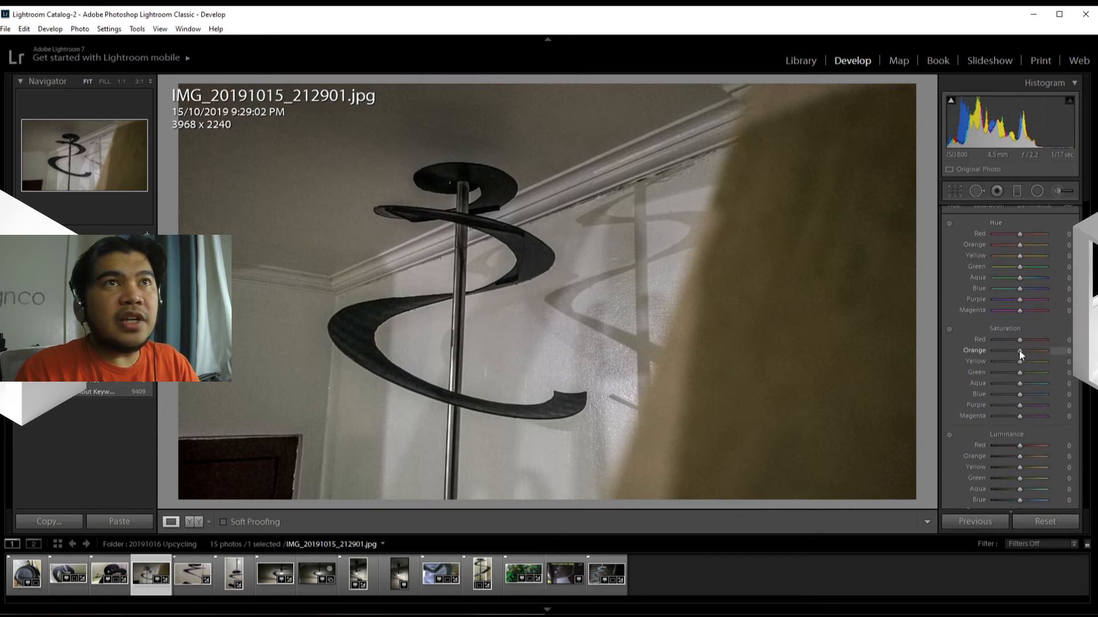
mouse_move(1019, 350)
left_mouse_down()
mouse_move(957, 353)
mouse_move(1009, 361)
mouse_move(951, 364)
mouse_move(1003, 363)
left_mouse_up()
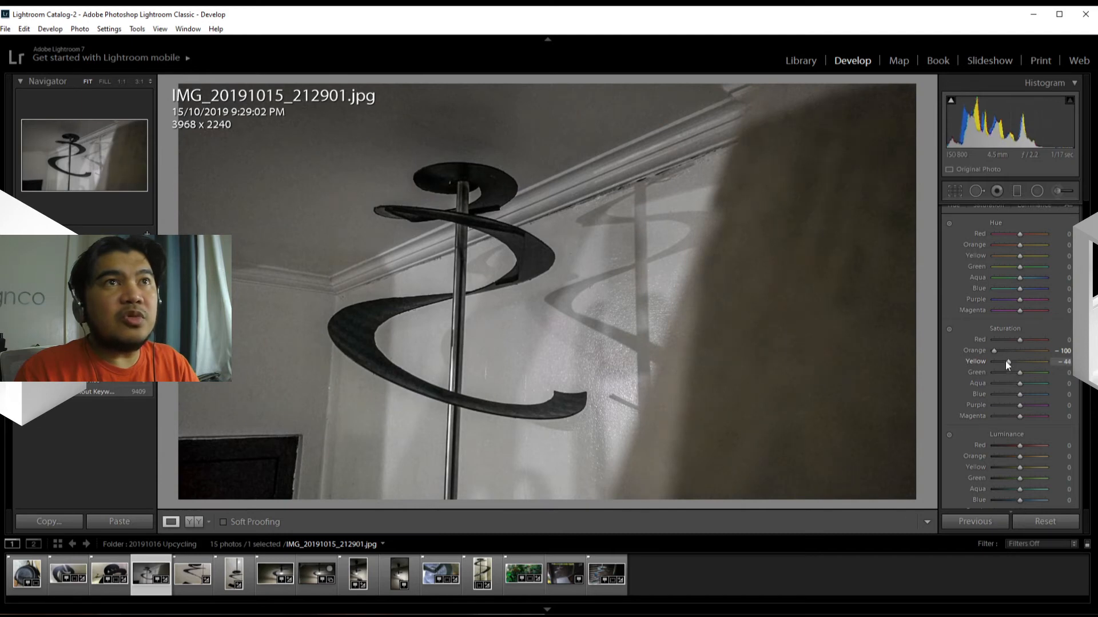
left_click_drag(993, 352, 1003, 355)
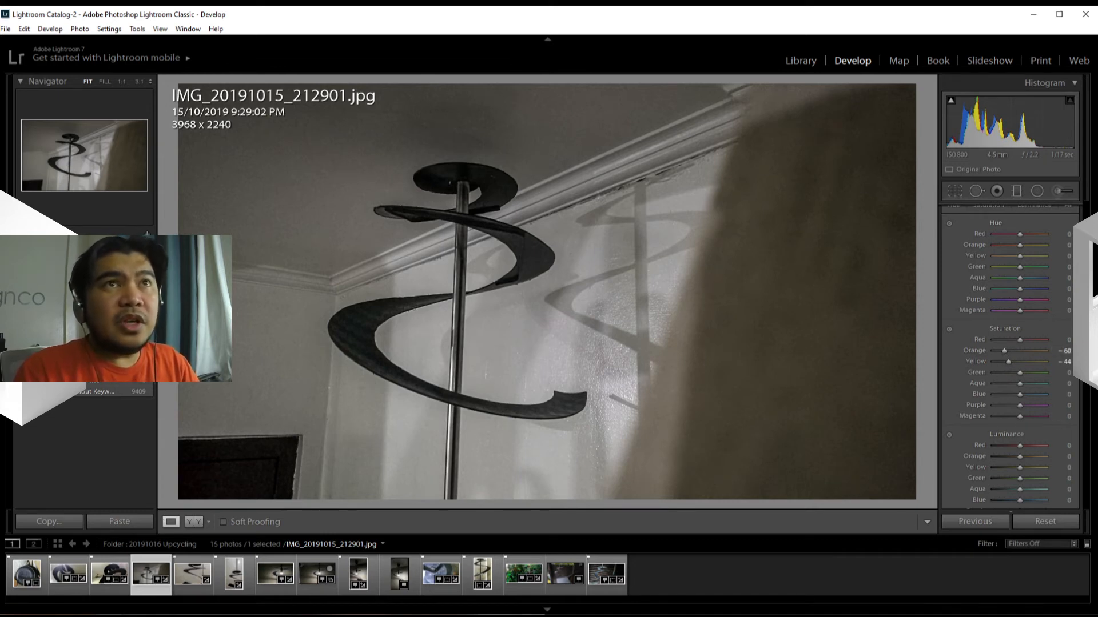
Step: Set the sharpening Amount to 30 and point the detail preview at an edge of the spiral
scroll(1009, 355, "down", 10)
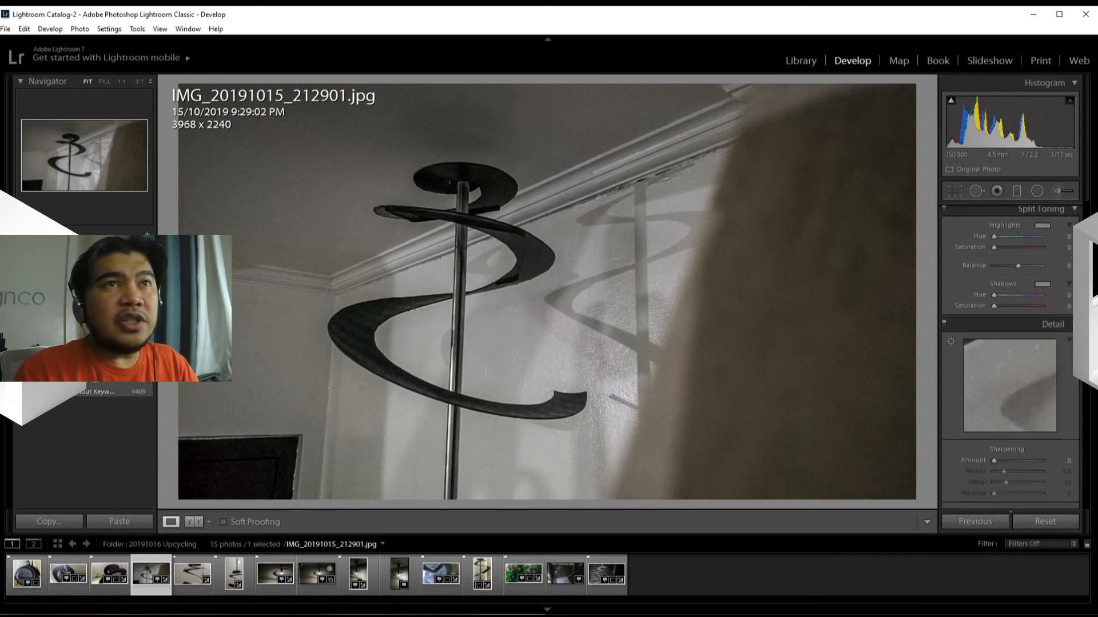
scroll(1009, 354, "down", 5)
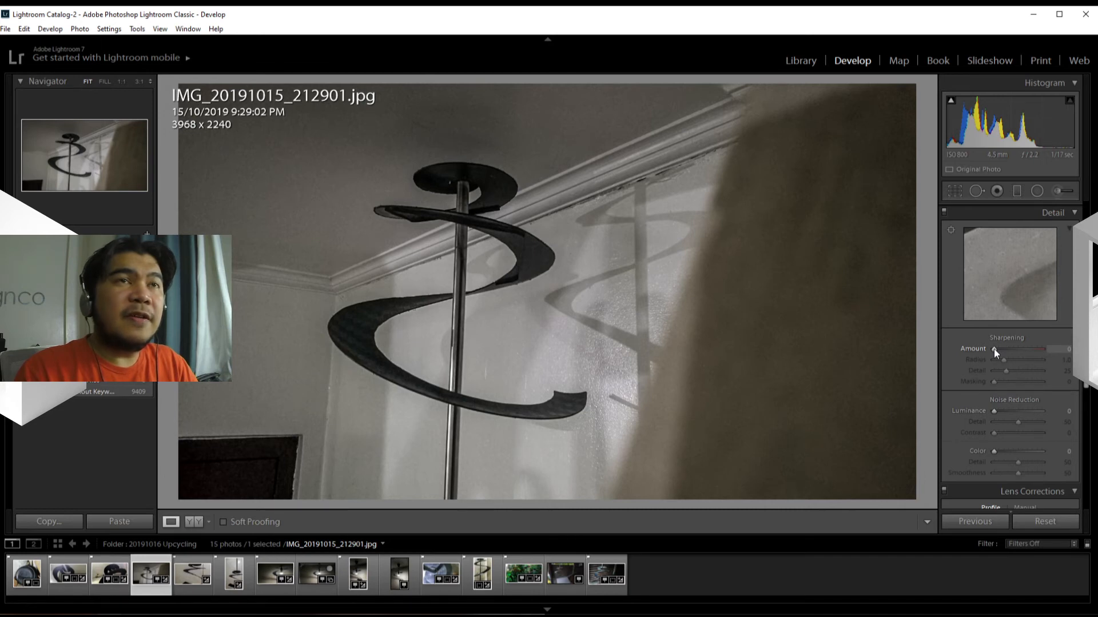
left_click_drag(994, 349, 998, 349)
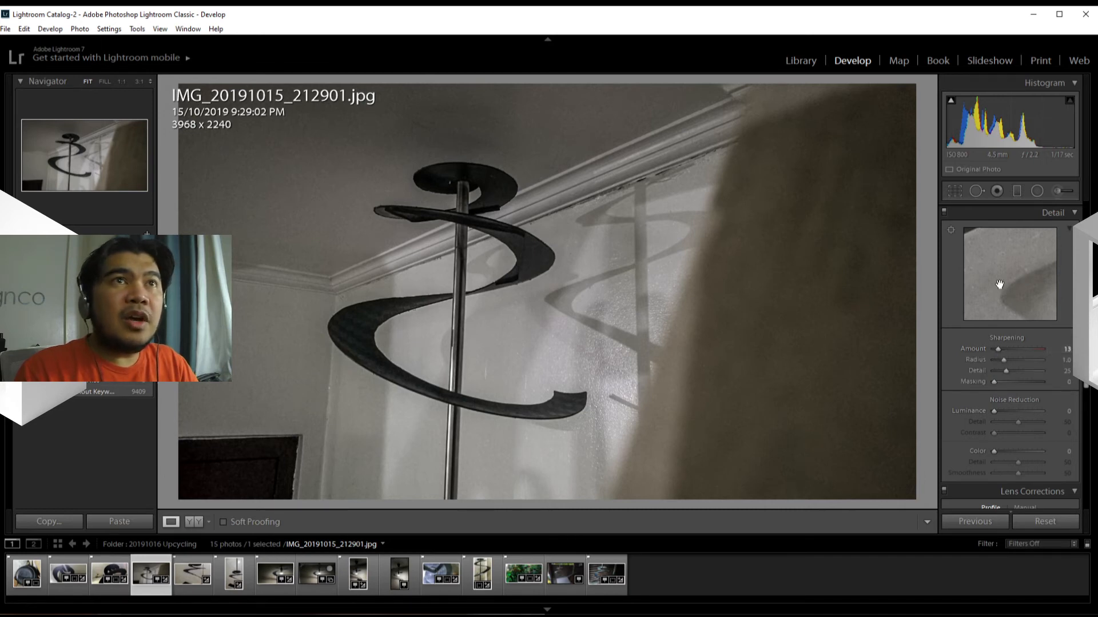
left_click(951, 229)
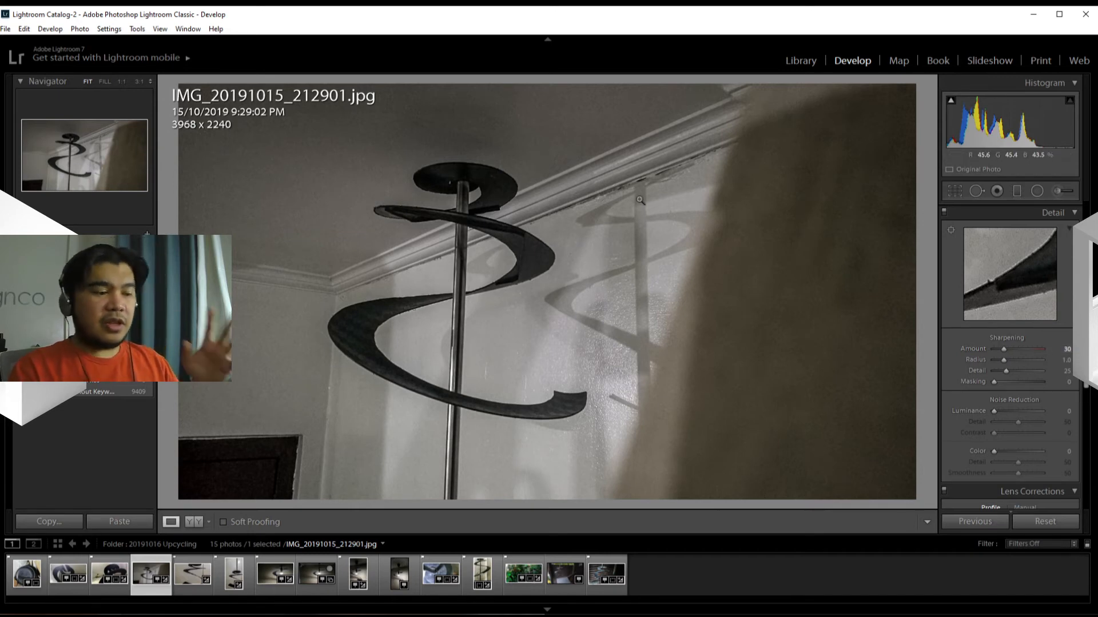
Step: Set the sharpening Masking to 100 while viewing the mask, and zoom to 1:1 on the spiral's shadow on the wall
left_click(993, 382, "alt")
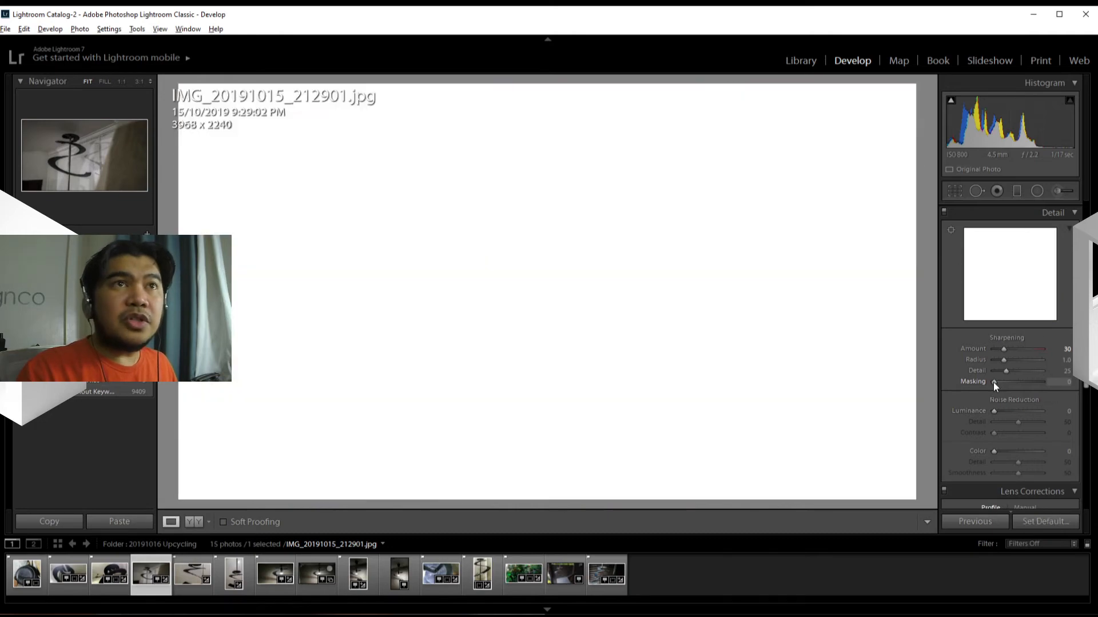
left_click_drag(994, 382, 977, 385)
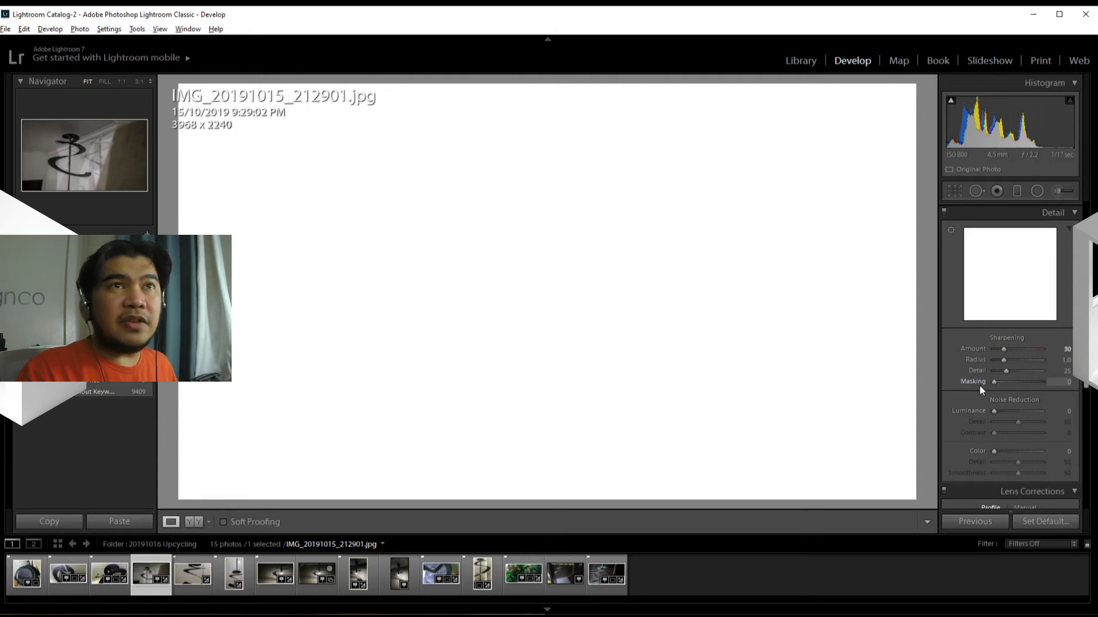
left_click_drag(989, 383, 1014, 381)
left_click_drag(1016, 382, 1042, 382)
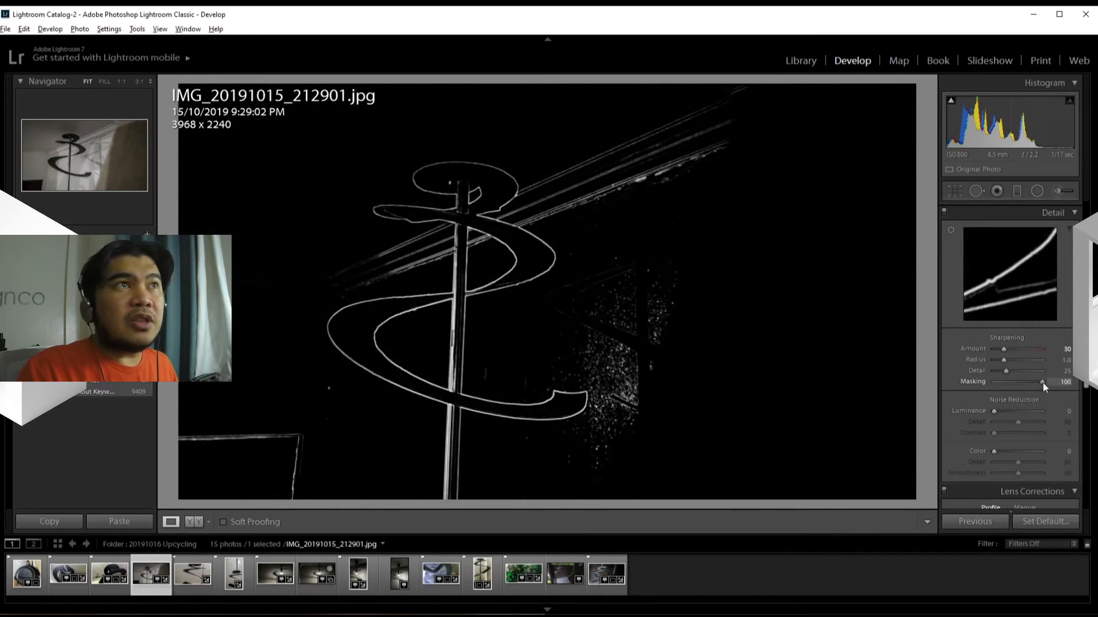
mouse_move(1049, 382)
left_mouse_down()
mouse_move(1031, 383)
mouse_move(1056, 383)
left_mouse_up()
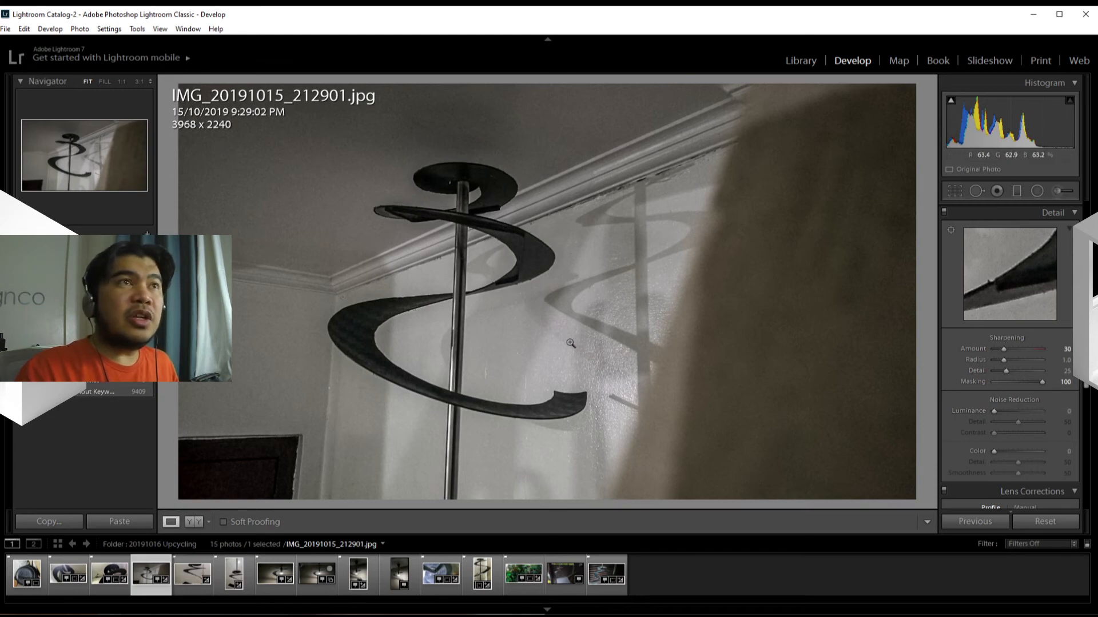
left_click(608, 325)
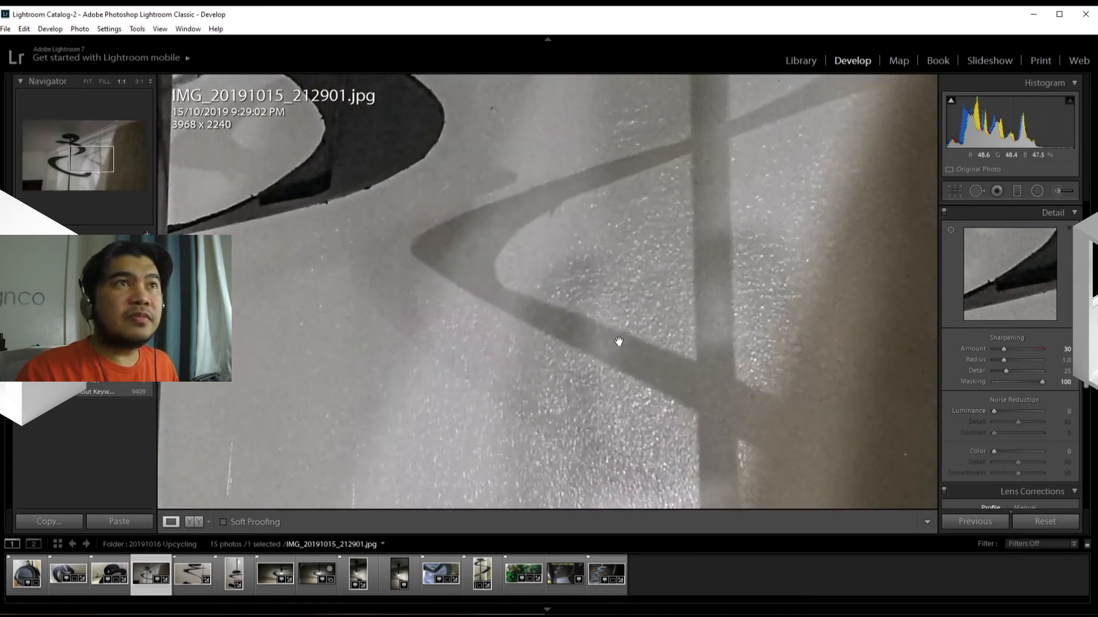
Step: Try several luminance noise reduction amounts while checking the grain on the ceiling around the spiral, ending at 30
left_click_drag(462, 292, 674, 424)
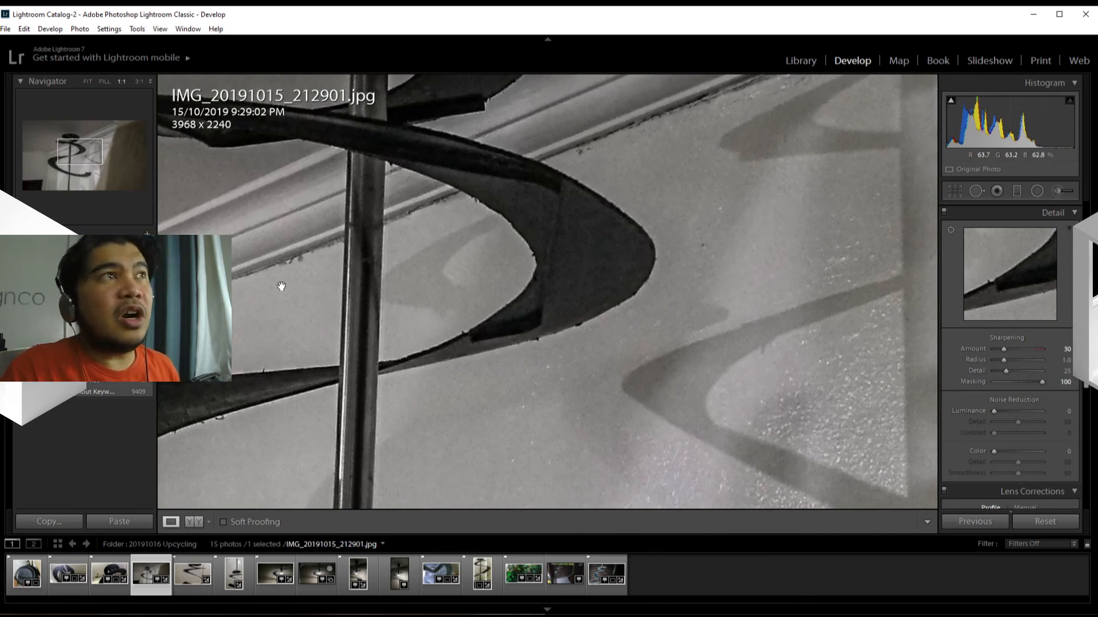
left_click_drag(461, 336, 759, 436)
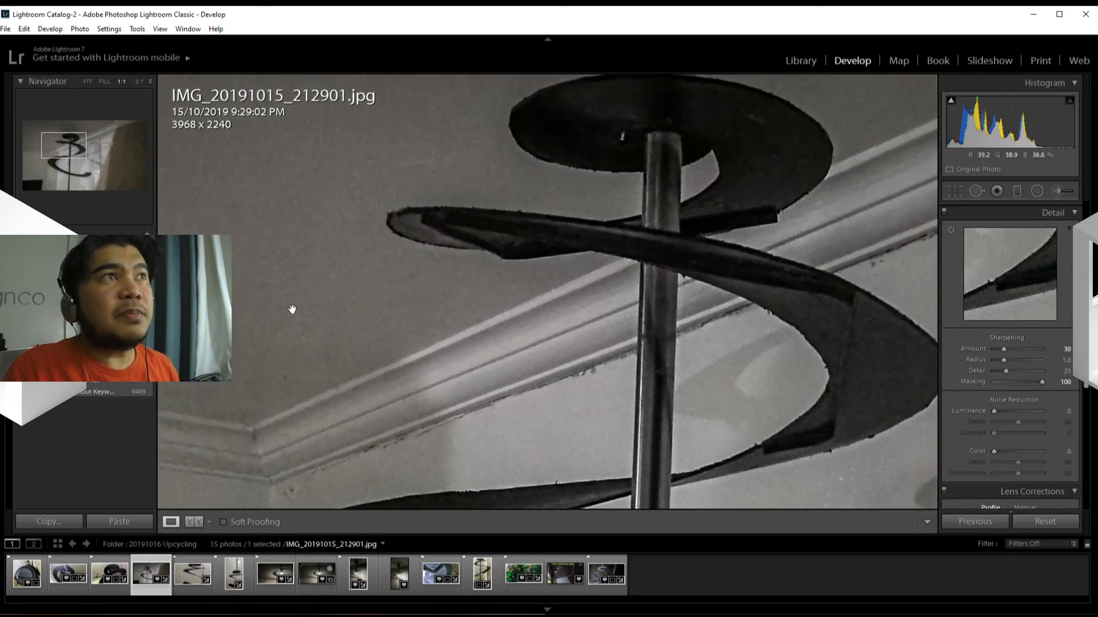
left_click_drag(372, 305, 538, 392)
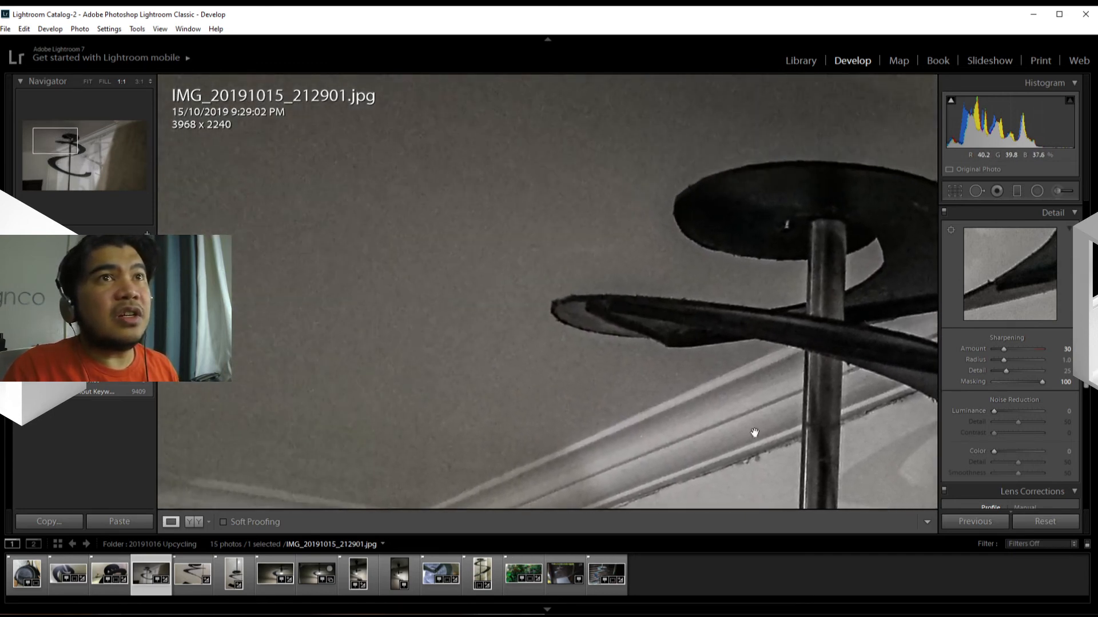
left_click_drag(995, 413, 1010, 413)
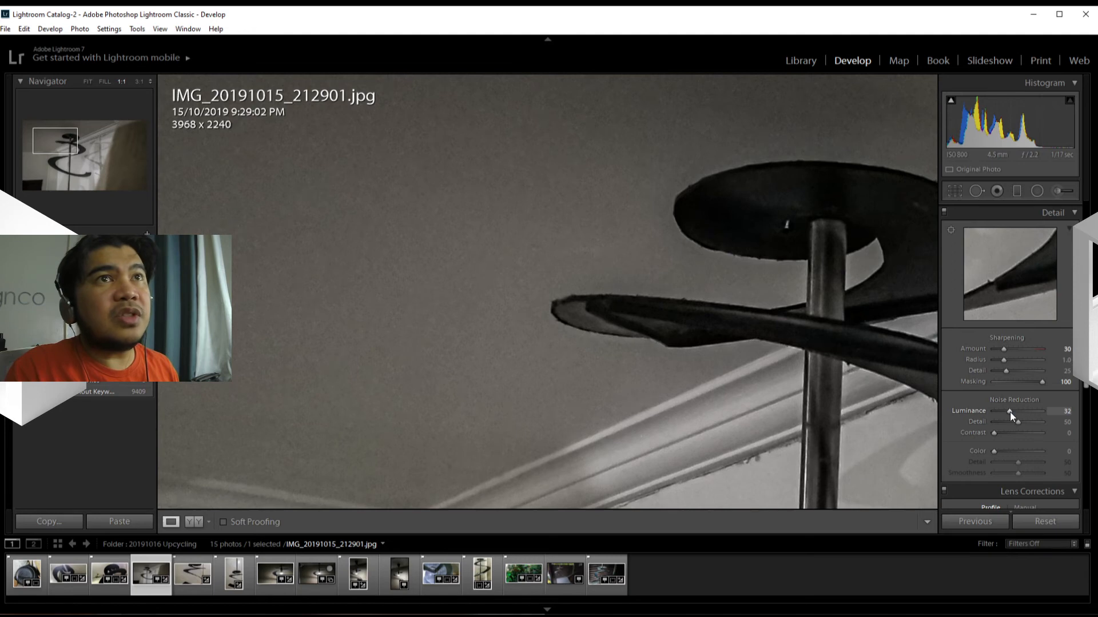
left_click_drag(1013, 411, 1036, 411)
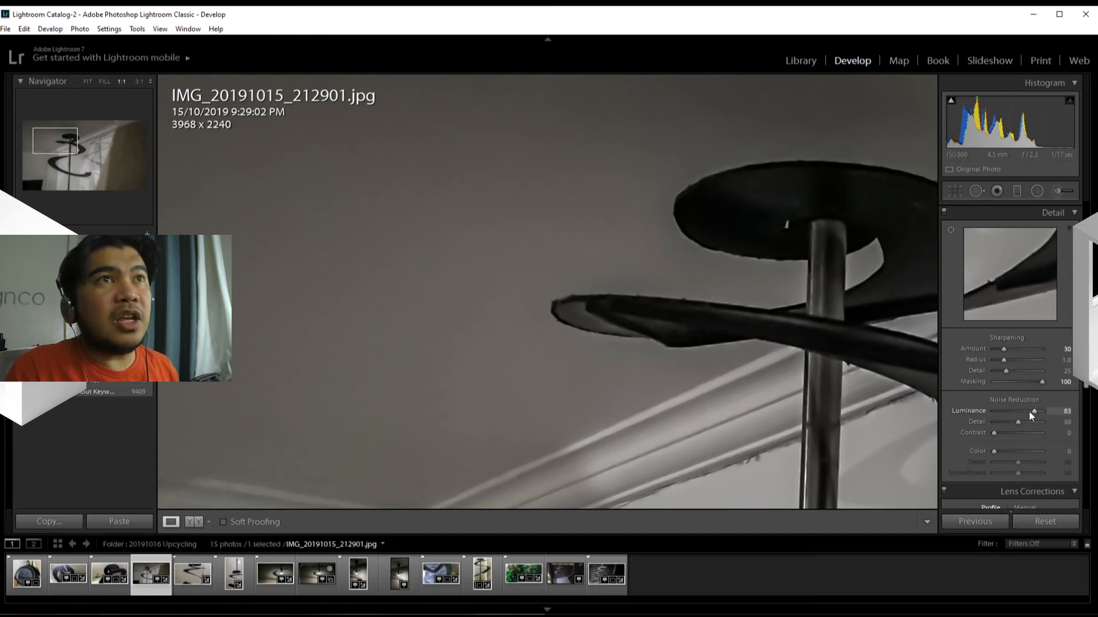
left_click(745, 393)
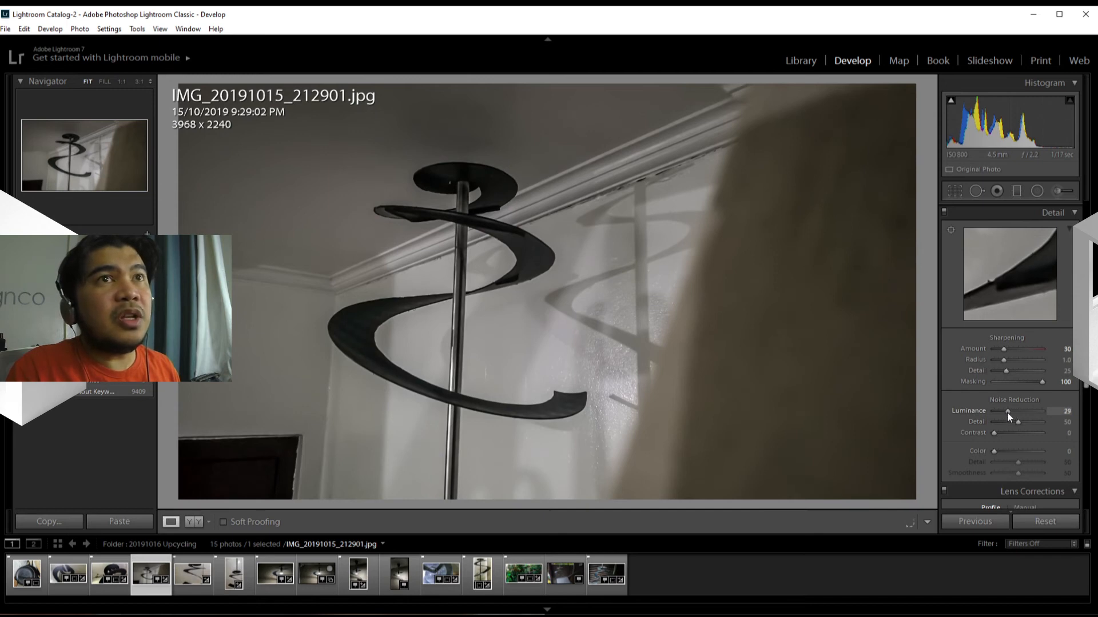
left_click_drag(1002, 414, 1006, 414)
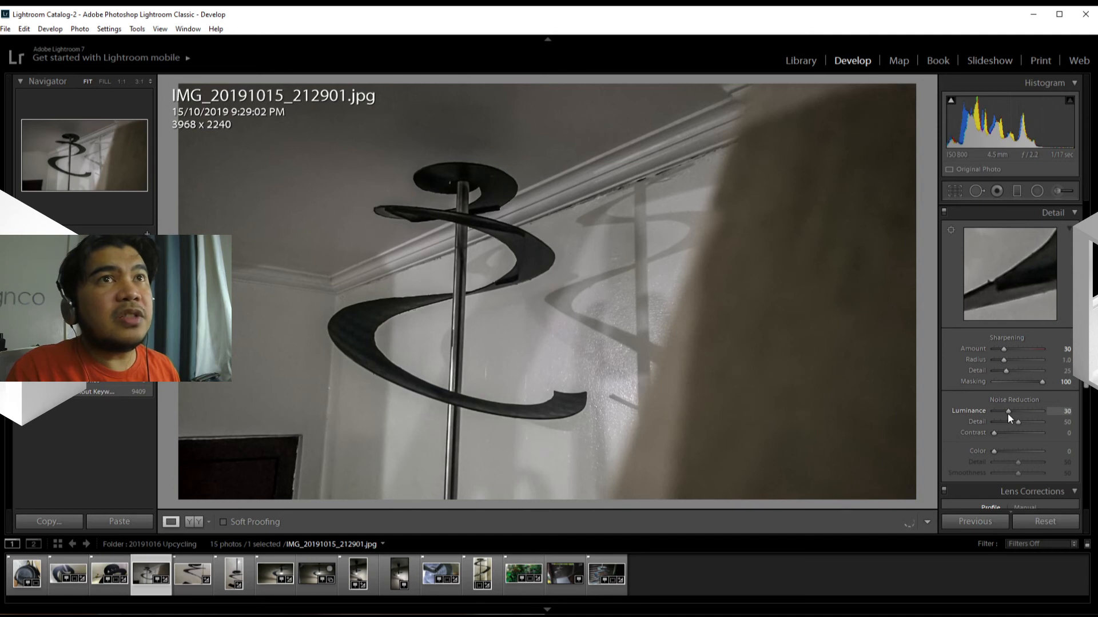
Step: Set the luminance noise reduction to 75 while checking the ceiling at 1:1, and return to the whole photo
left_click(399, 216)
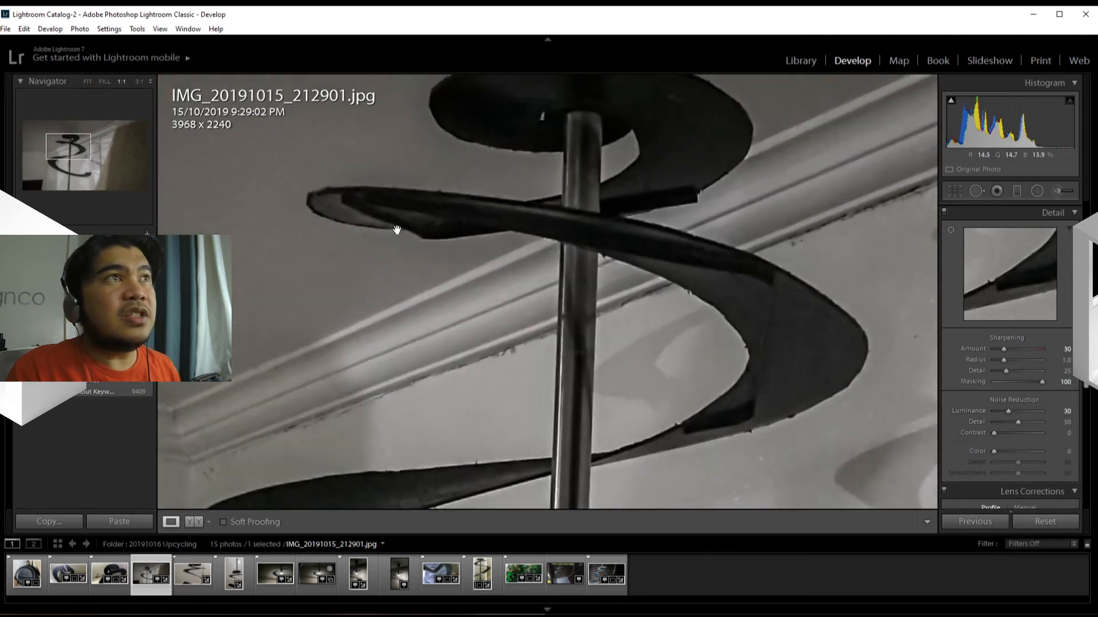
left_click_drag(375, 267, 564, 395)
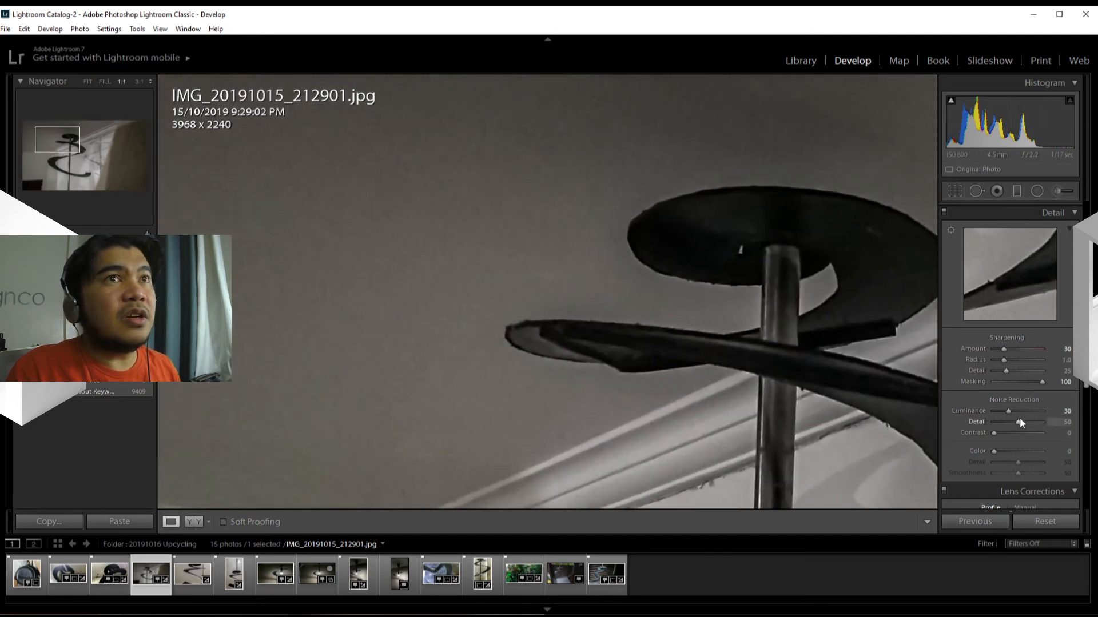
left_click_drag(1013, 410, 1016, 410)
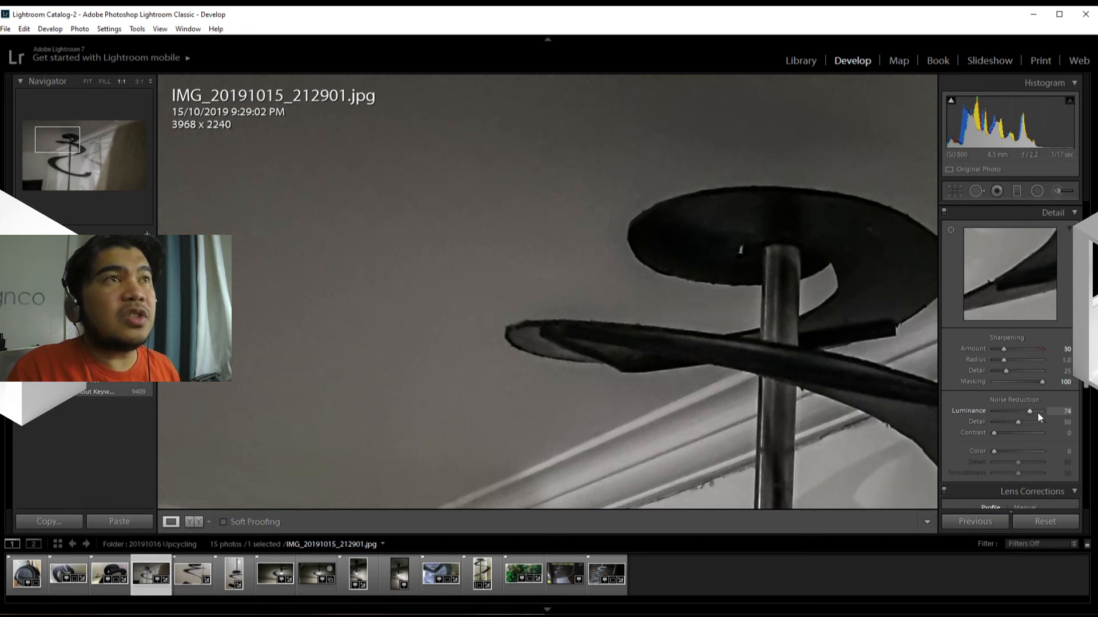
left_click(1063, 411)
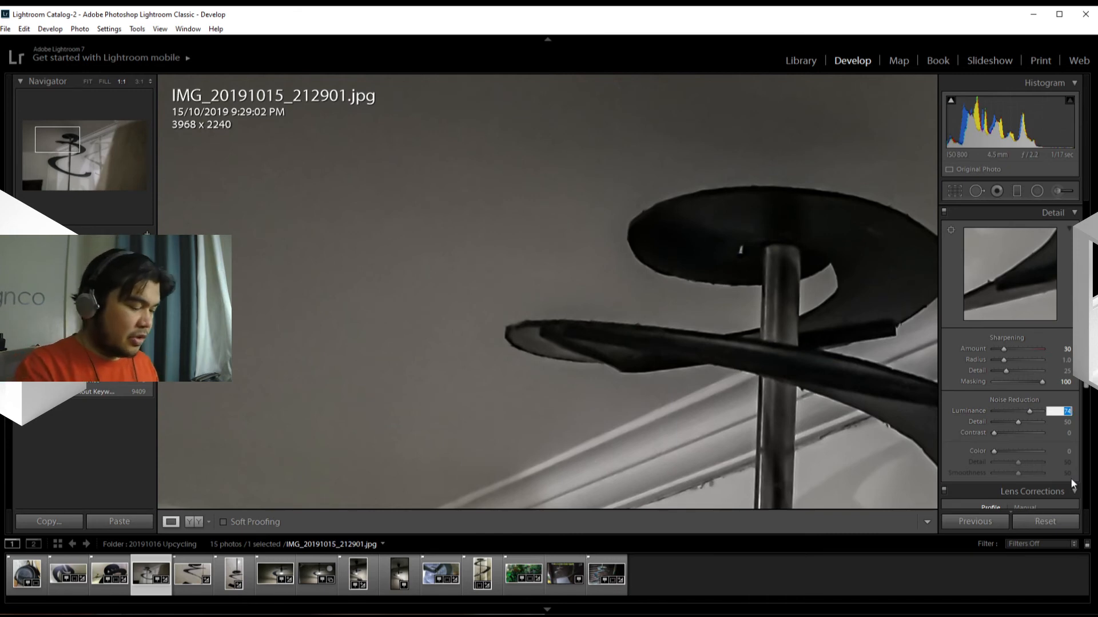
type("75")
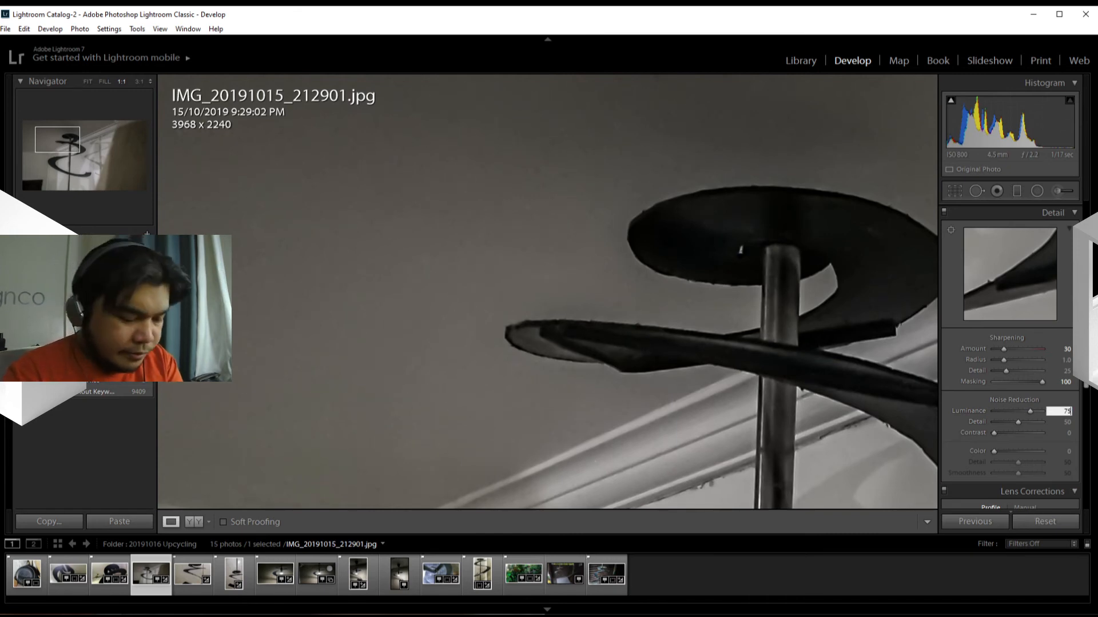
key("Return")
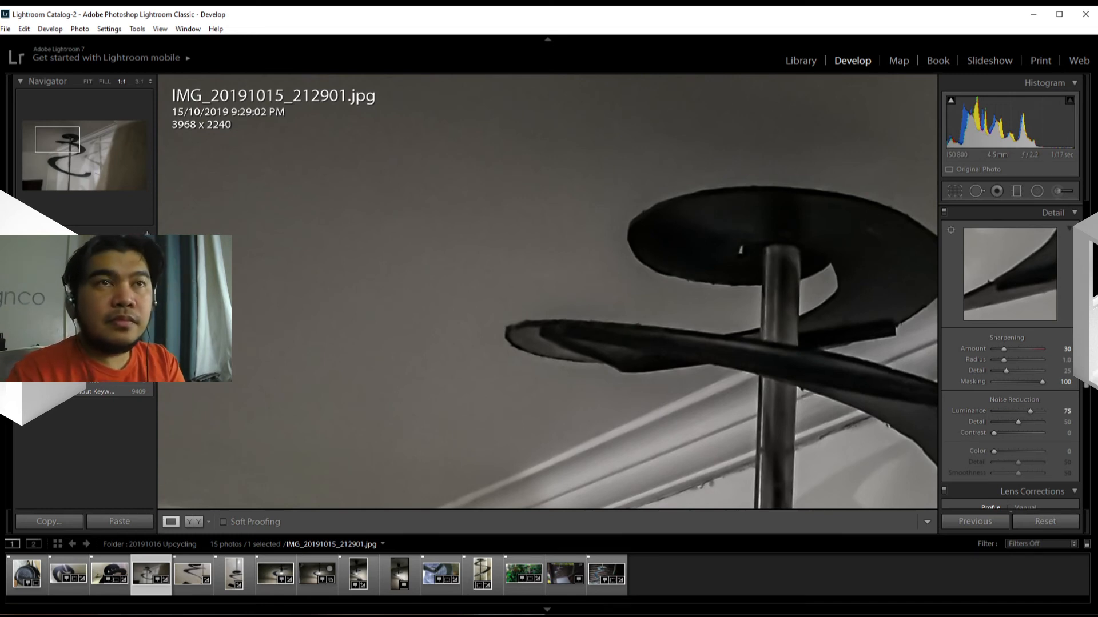
left_click(547, 383)
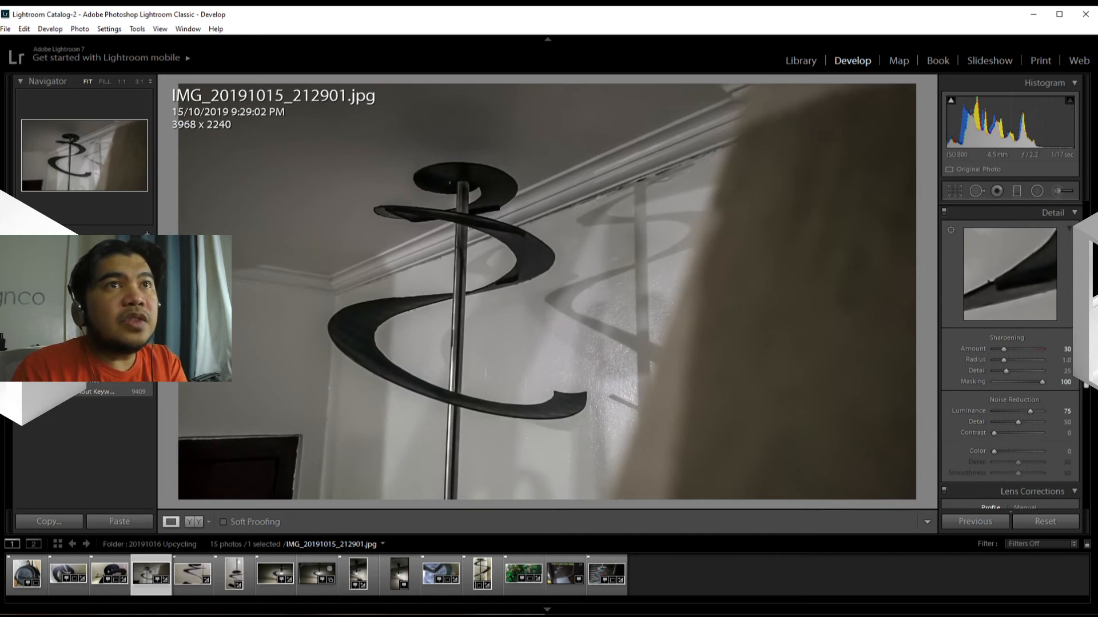
Step: Look through the lens correction, transform, effects and camera calibration settings, and return to the basic adjustments
scroll(1092, 393, "down", 5)
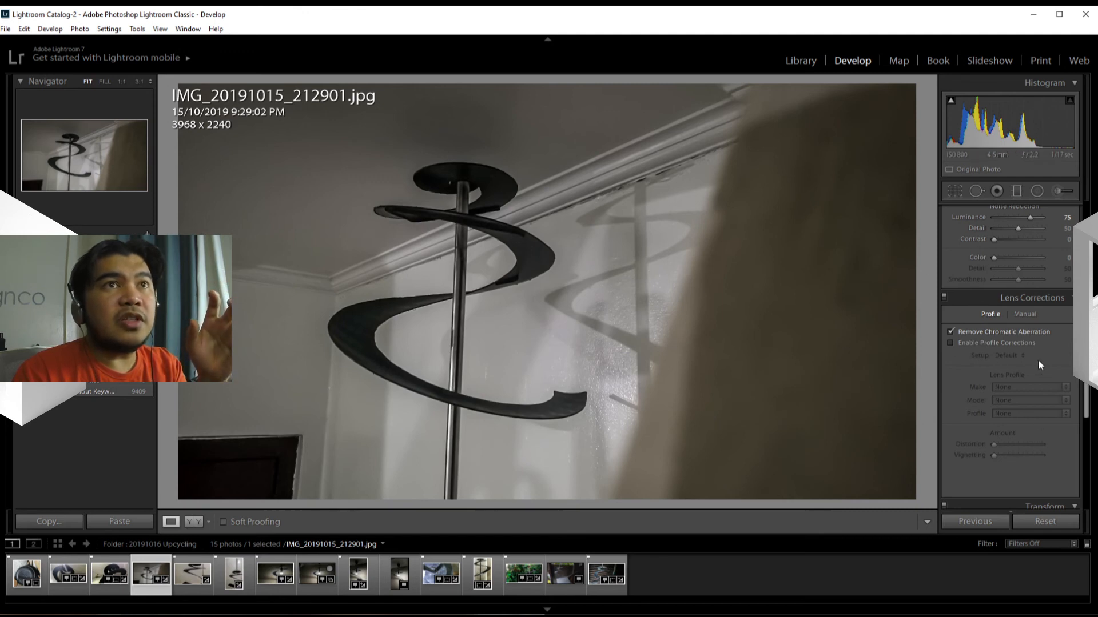
scroll(1086, 403, "down", 3)
scroll(1086, 403, "down", 4)
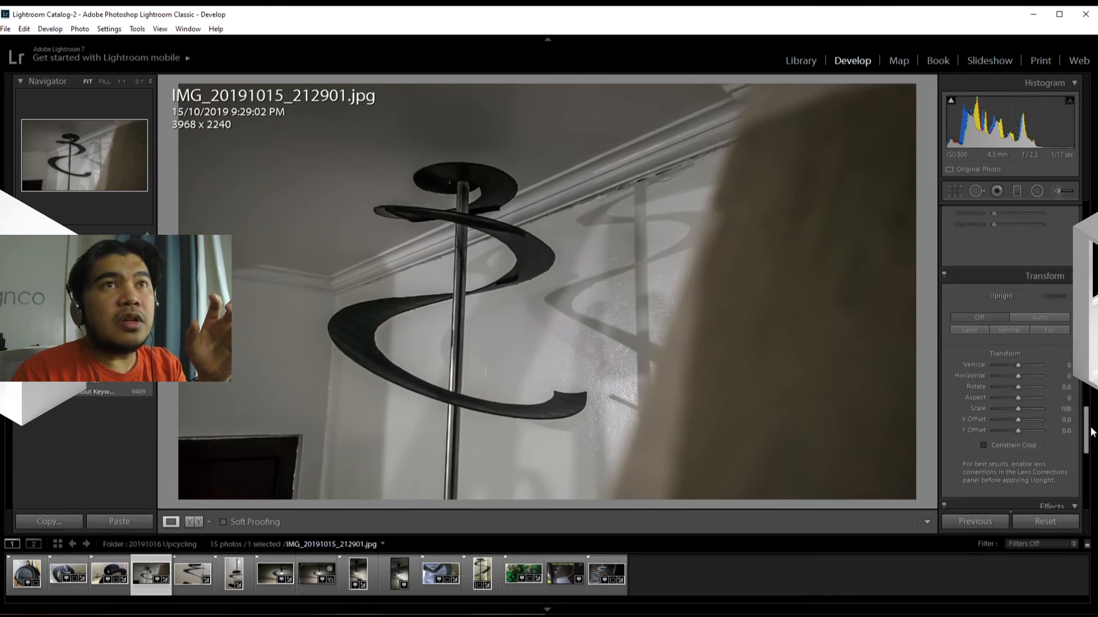
scroll(1086, 411, "up", 4)
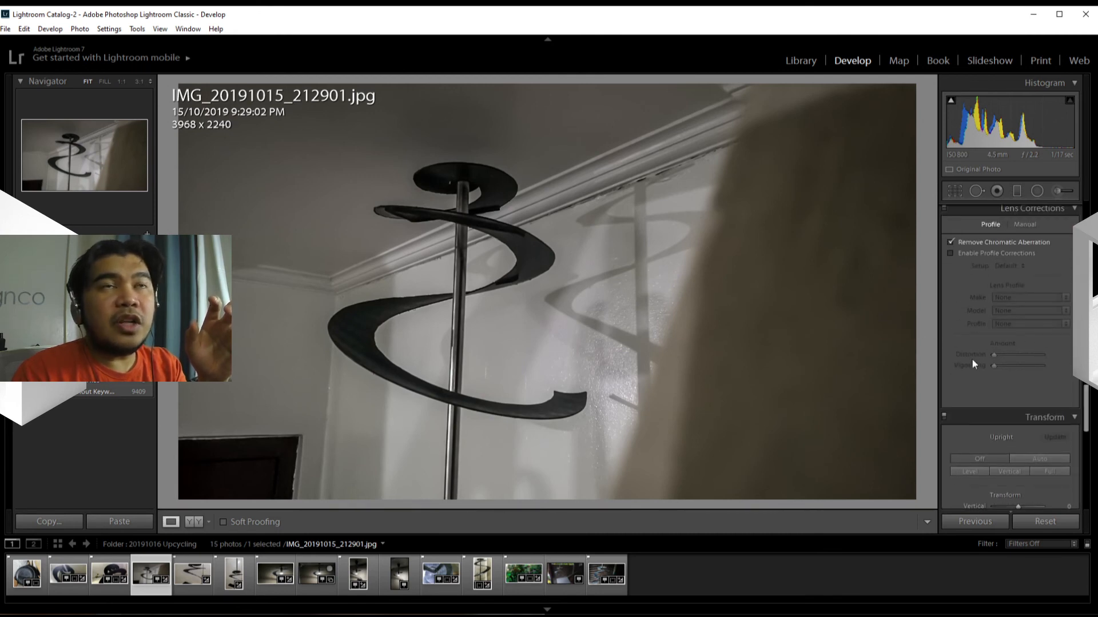
scroll(1088, 419, "down", 5)
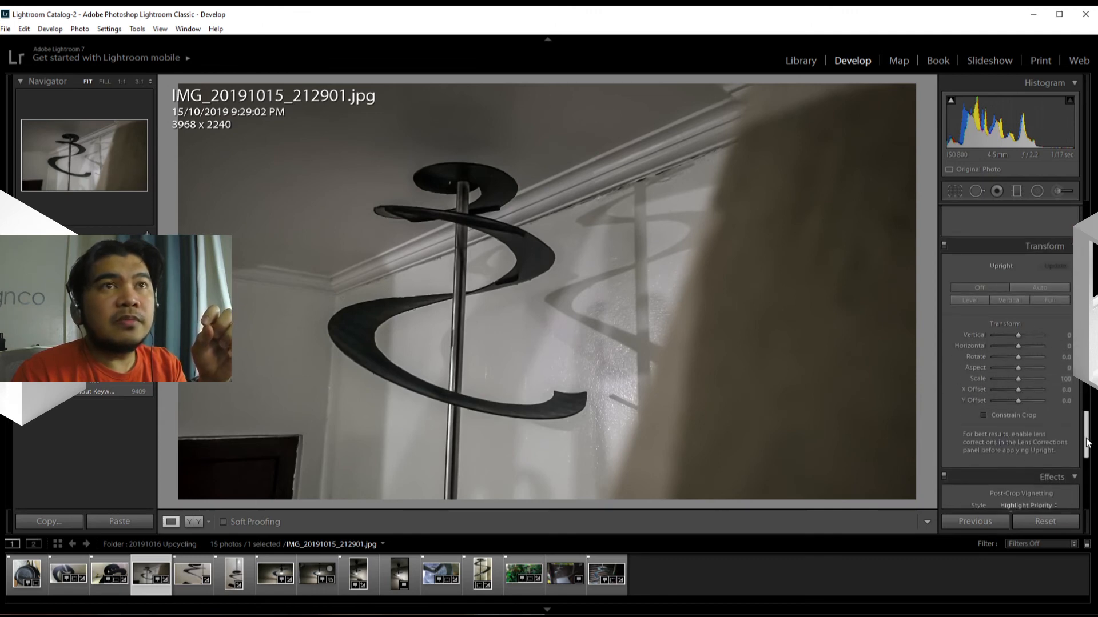
left_click_drag(1087, 444, 1087, 493)
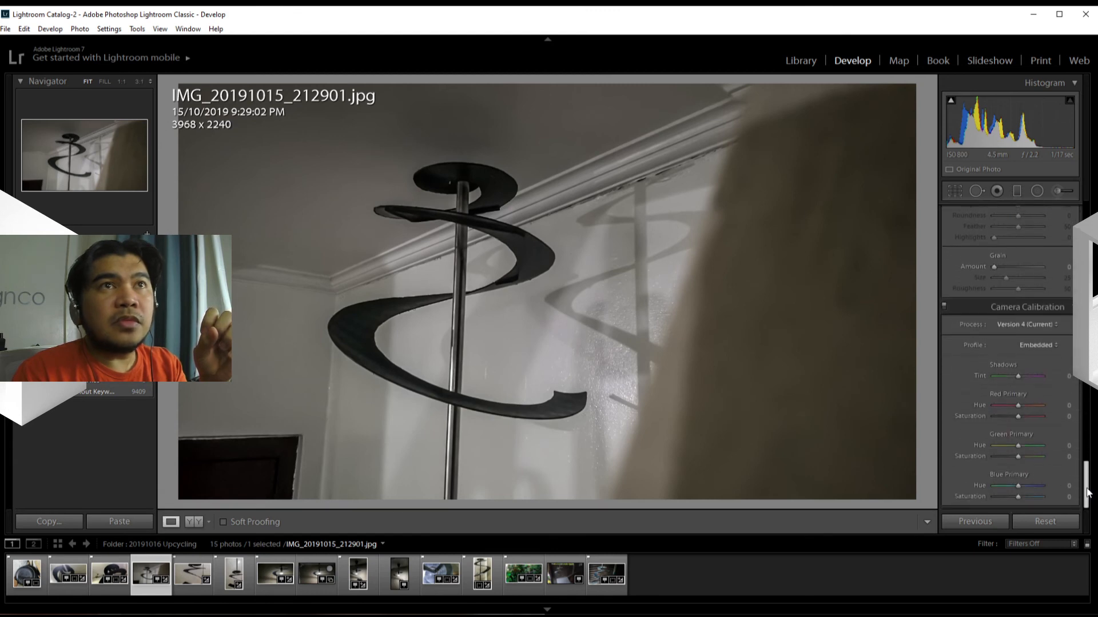
scroll(1088, 492, "up", 5)
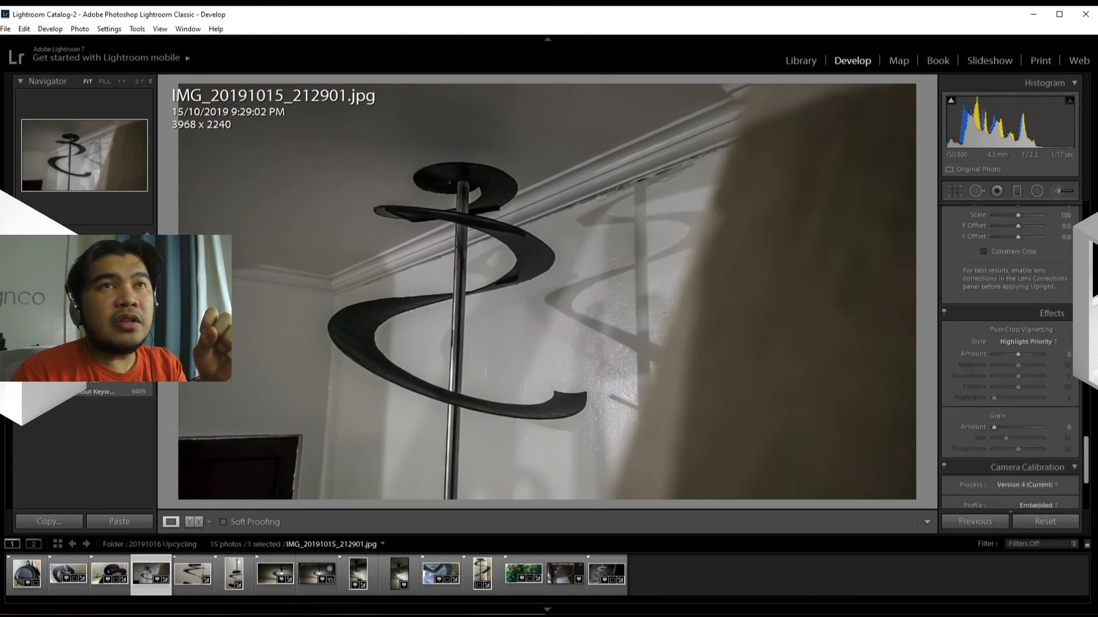
scroll(1089, 452, "down", 1)
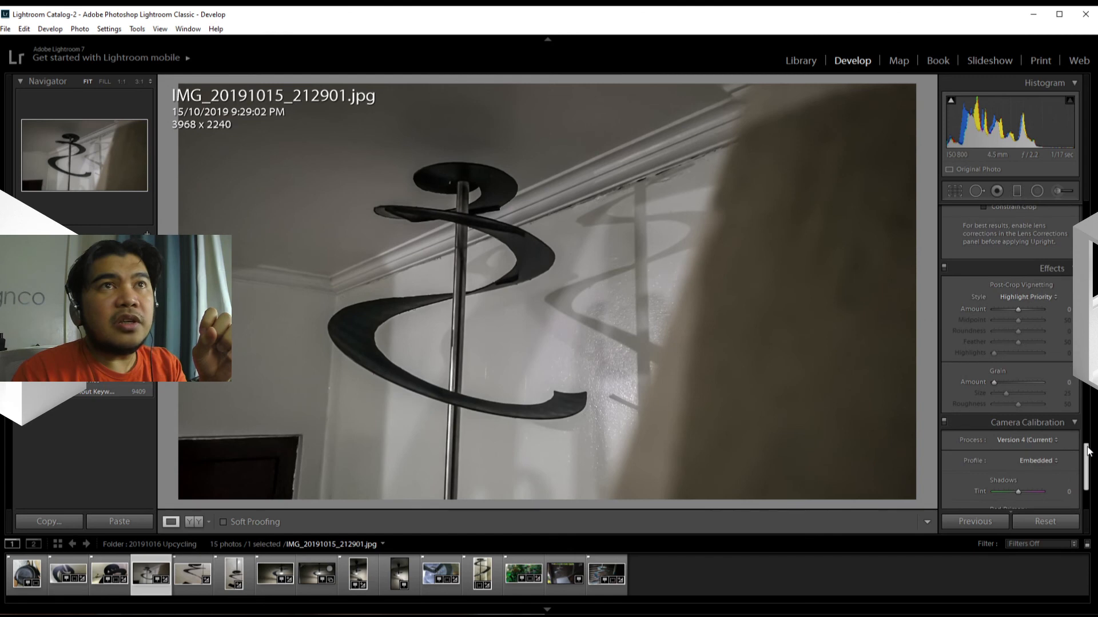
scroll(1088, 452, "down", 3)
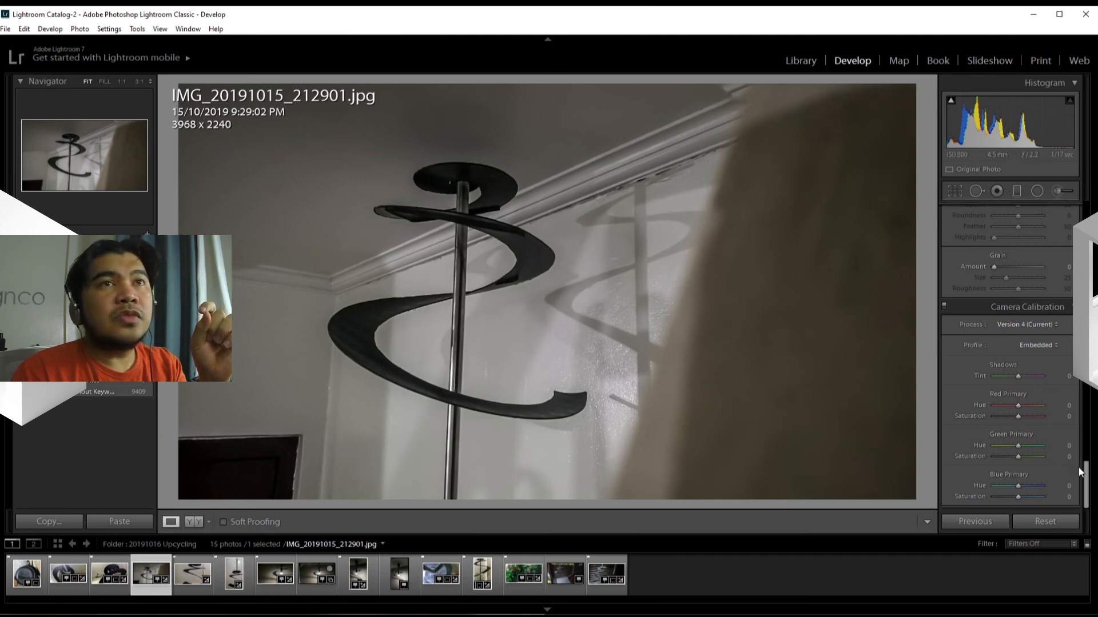
left_click_drag(1087, 477, 1078, 179)
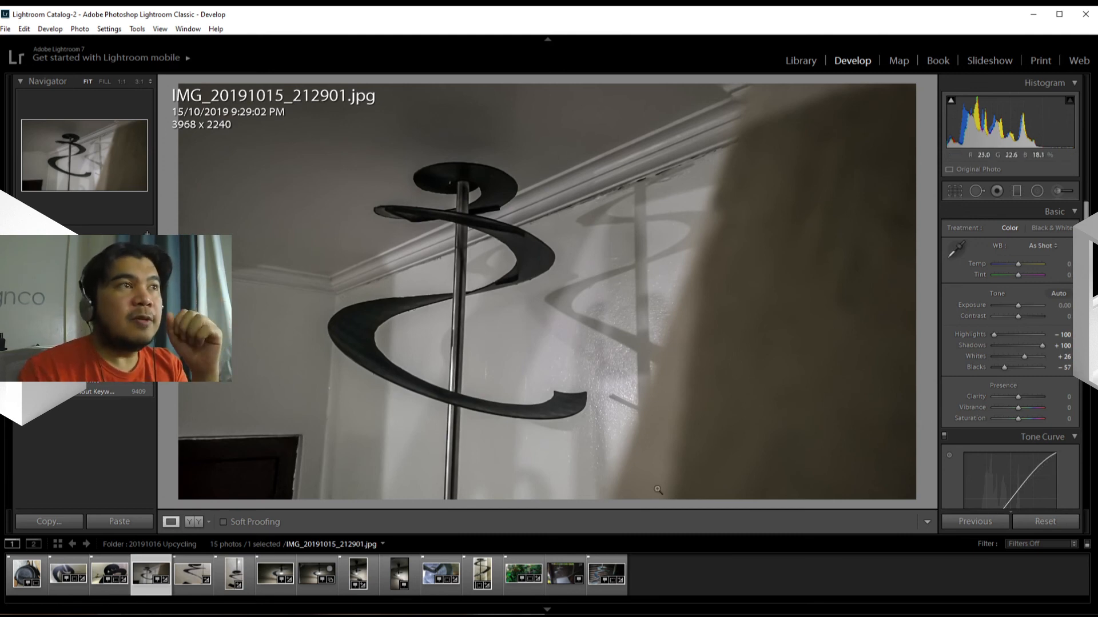
Step: Compare the photo before and after editing side by side, examining the spiral, the ceiling moulding and the wall shadow at 1:1
left_click(194, 521)
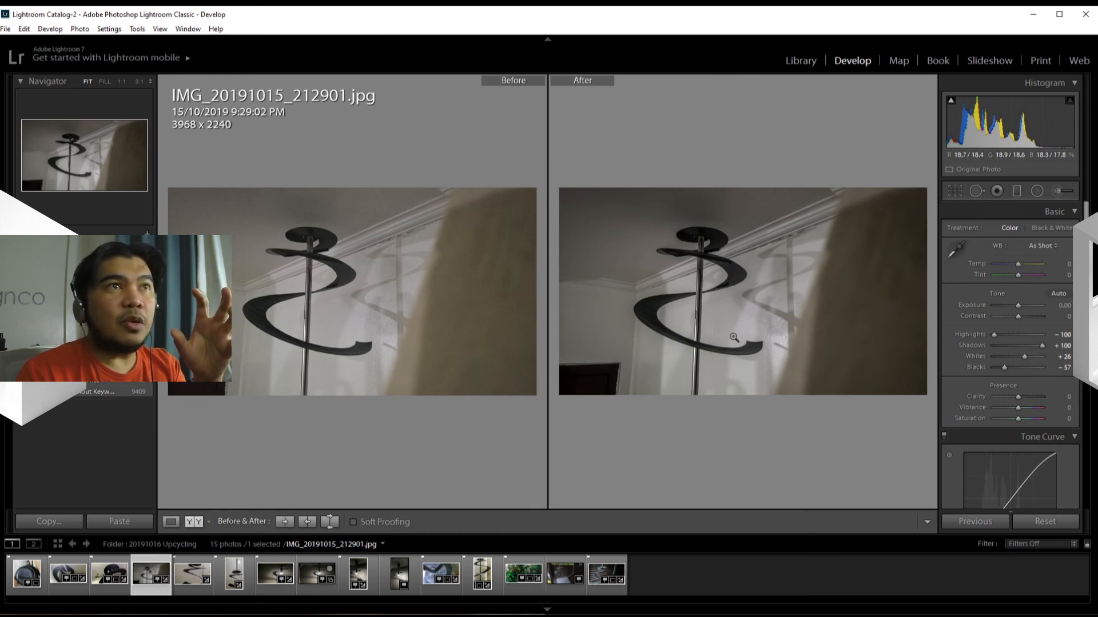
left_click(684, 311)
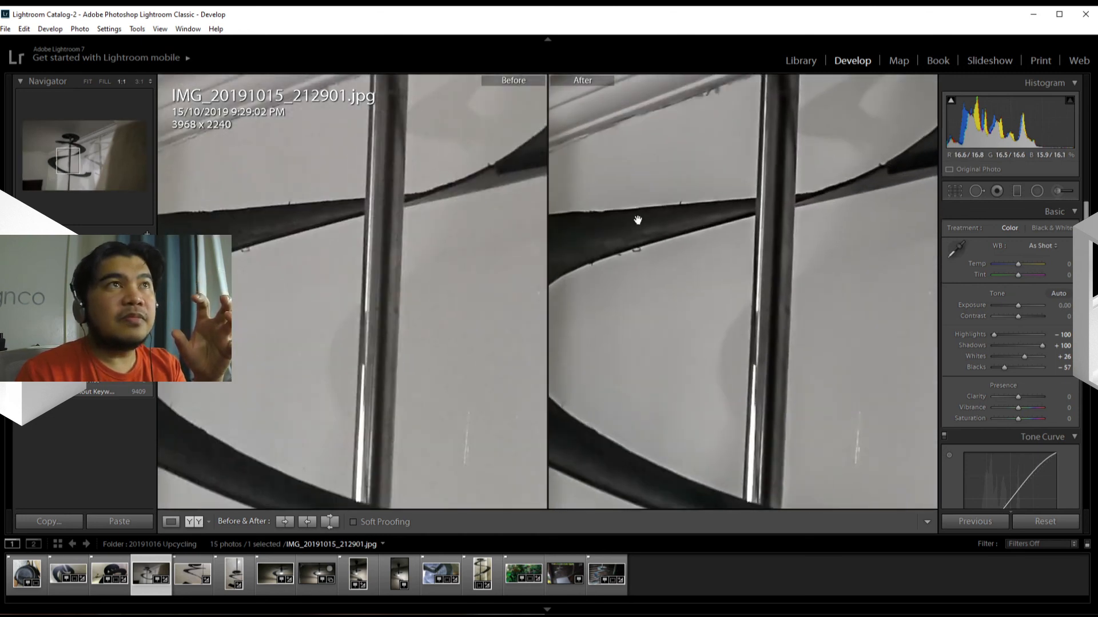
left_click_drag(637, 221, 663, 320)
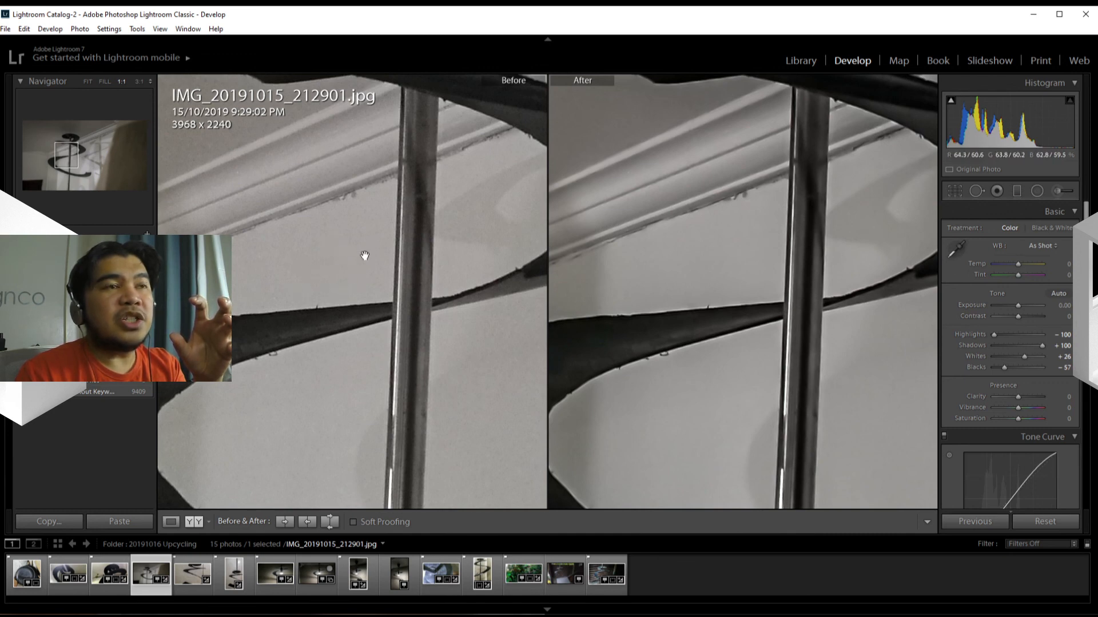
left_click_drag(698, 269, 739, 348)
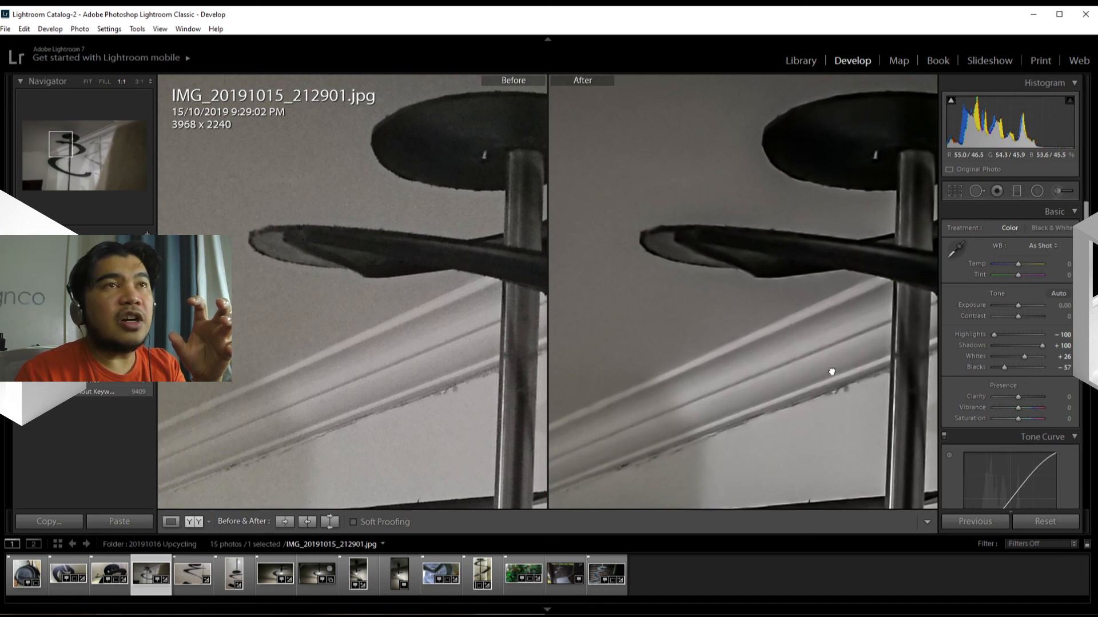
left_click_drag(830, 370, 785, 365)
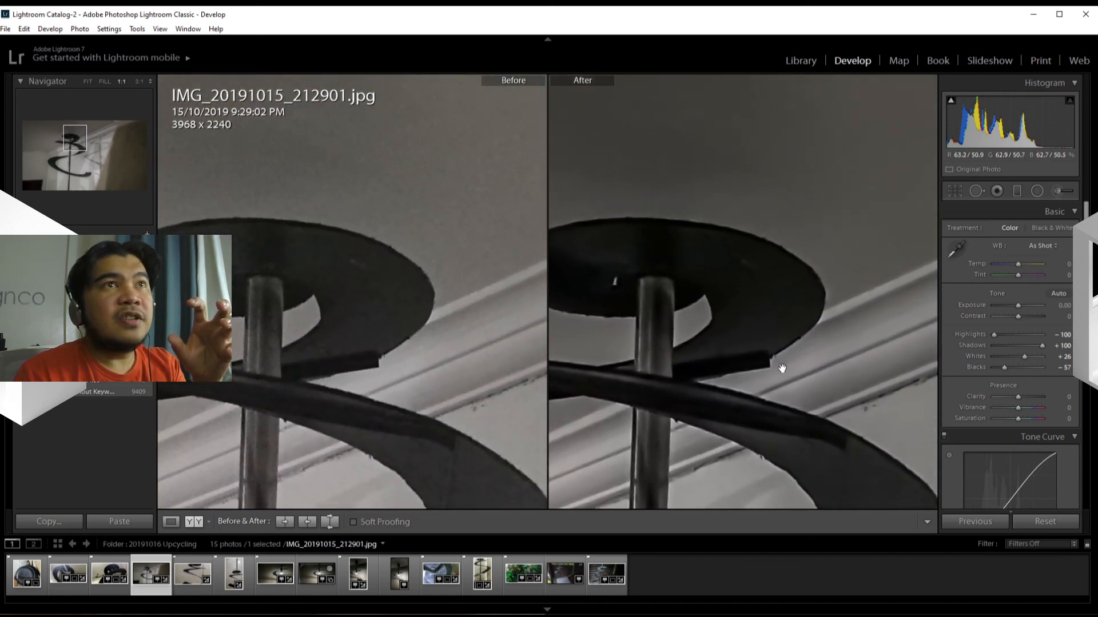
left_click_drag(877, 331, 715, 336)
left_click_drag(661, 372, 575, 367)
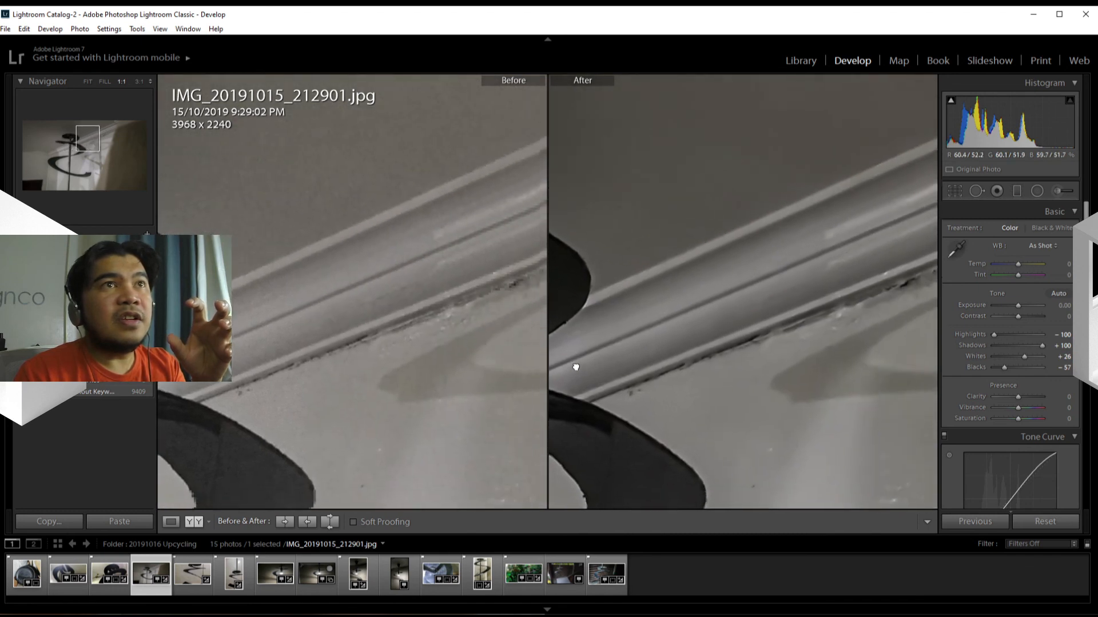
left_click_drag(811, 294, 632, 434)
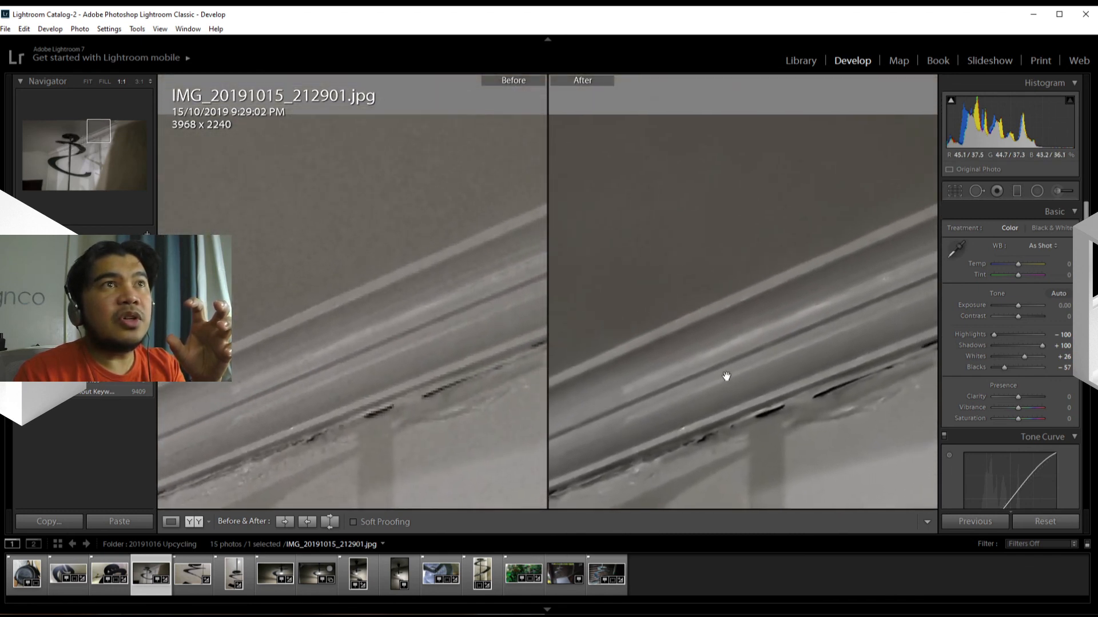
left_click_drag(772, 337, 812, 286)
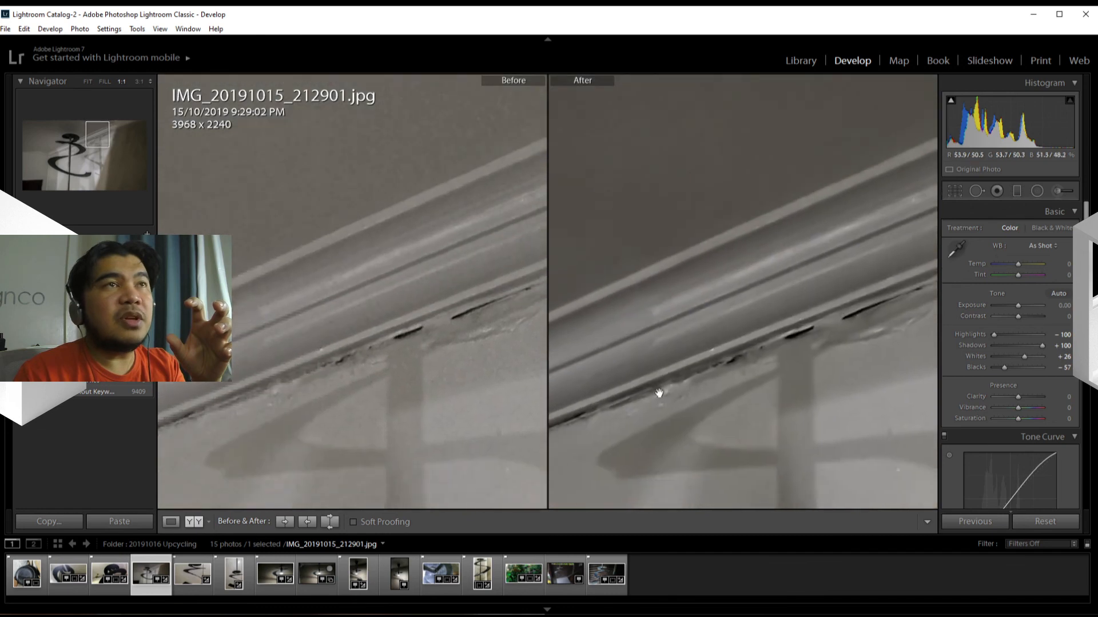
left_click_drag(659, 393, 838, 324)
left_click(728, 392)
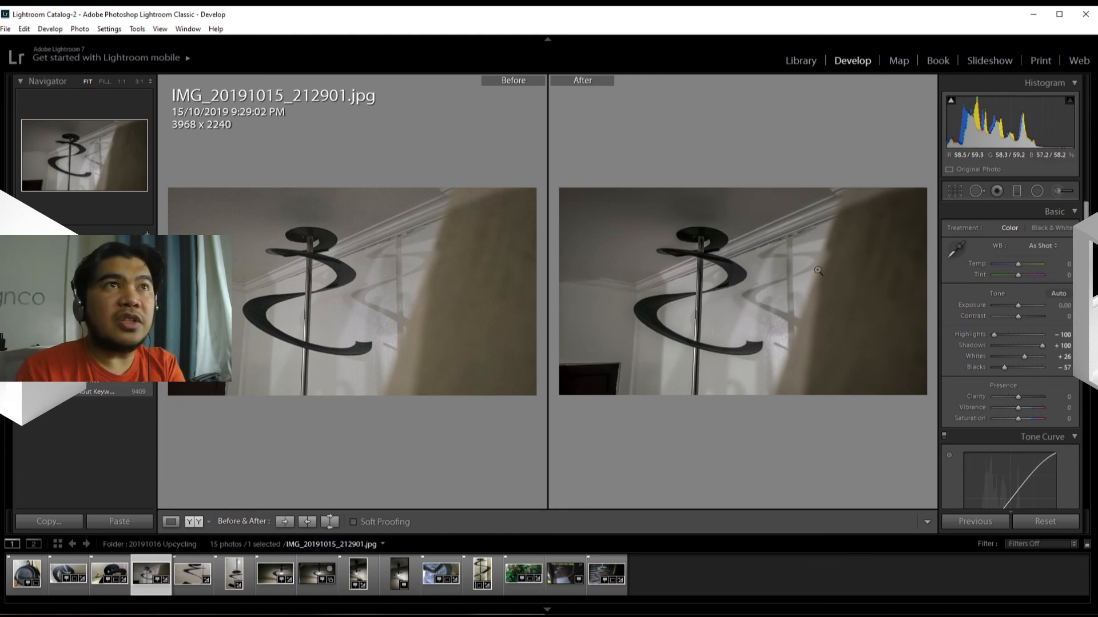
left_click(752, 296)
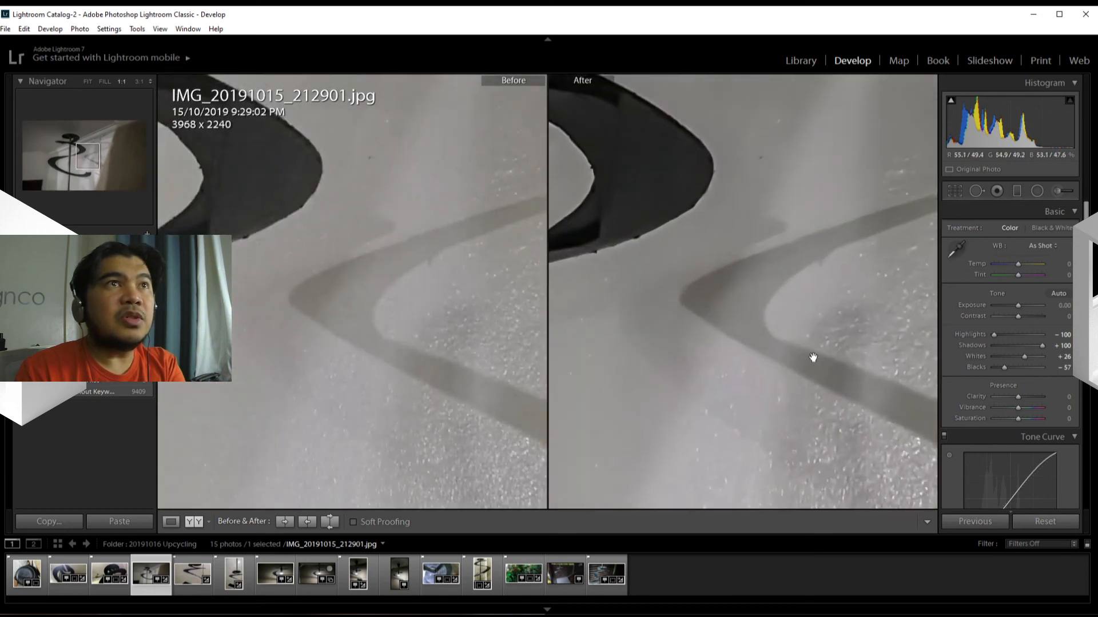
left_click(756, 299)
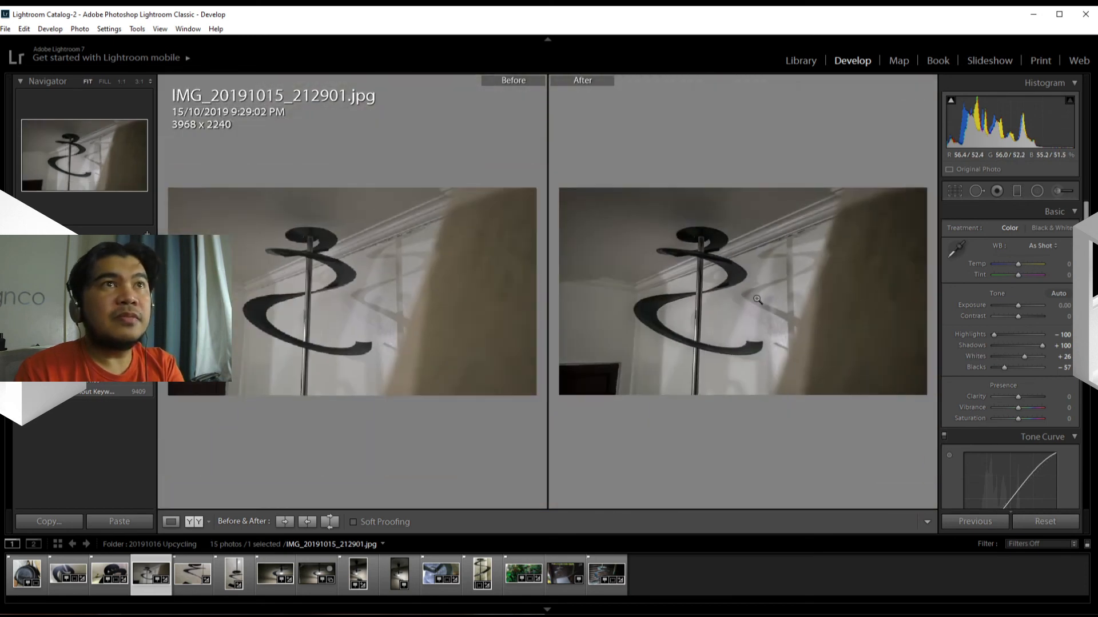